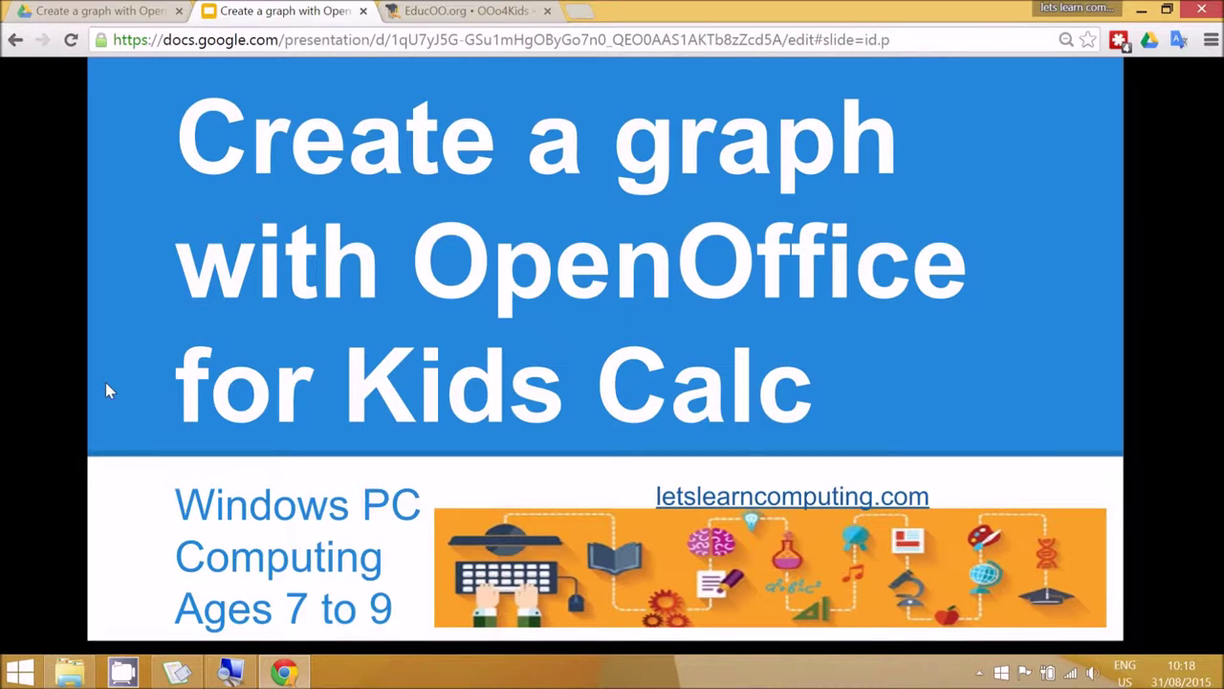
Advance to the Lesson preparation slide and bring up the EducOO.org OOo4Kids download page.
key(Right)
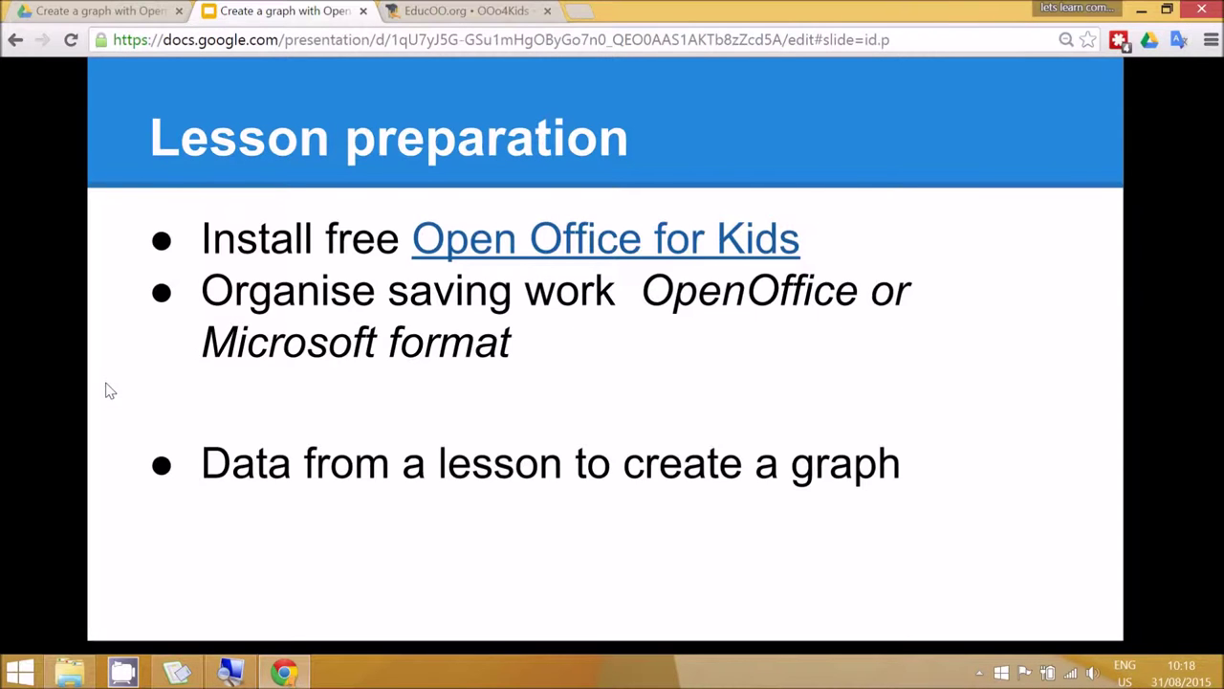
click(447, 10)
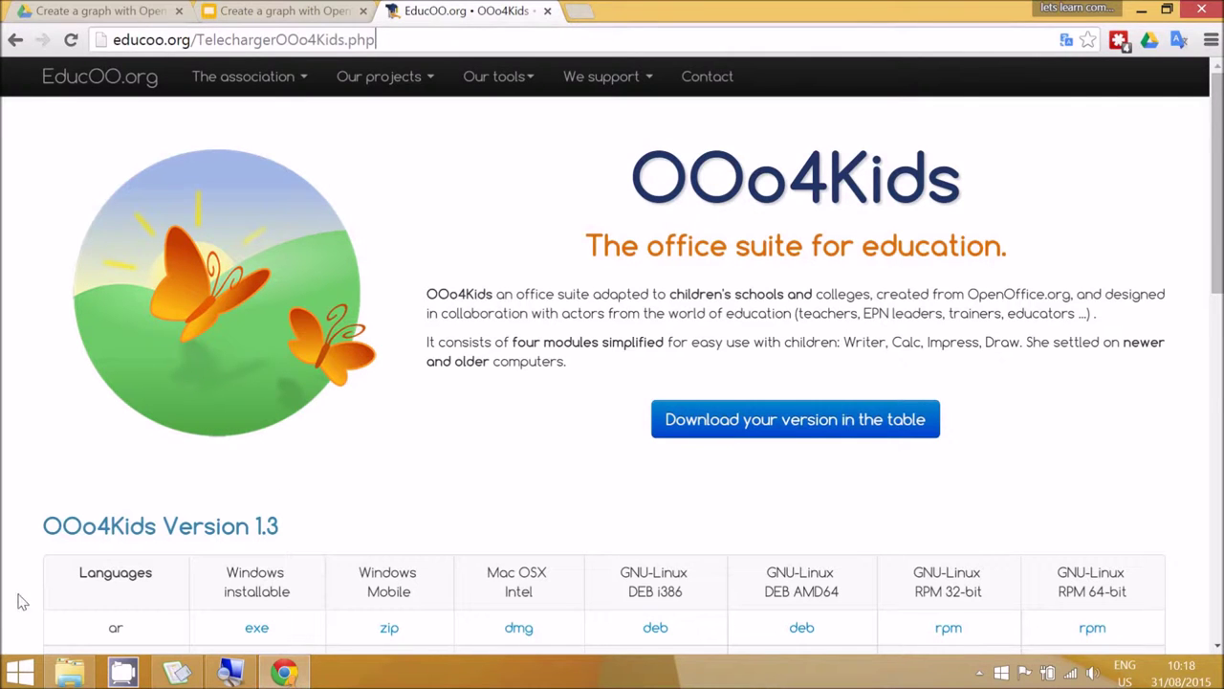
Look over the OOo4Kids Version 1.3 download table, then close the EducOO.org page.
scroll(18, 550, down, 4)
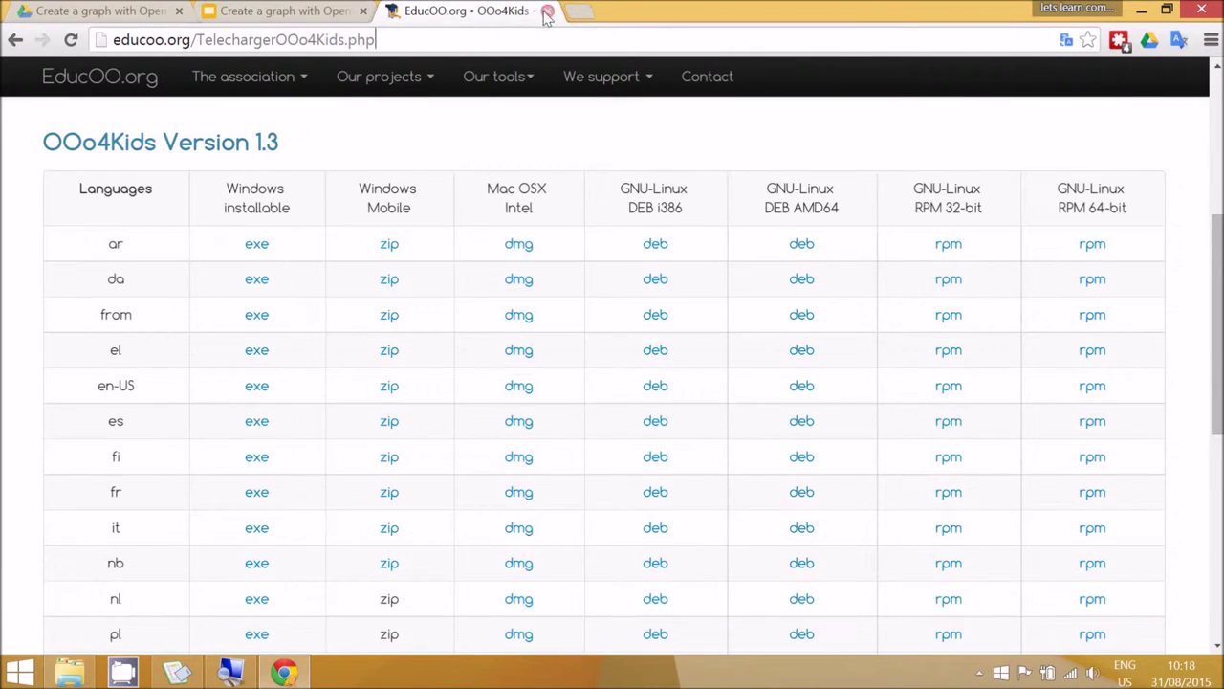
click(547, 11)
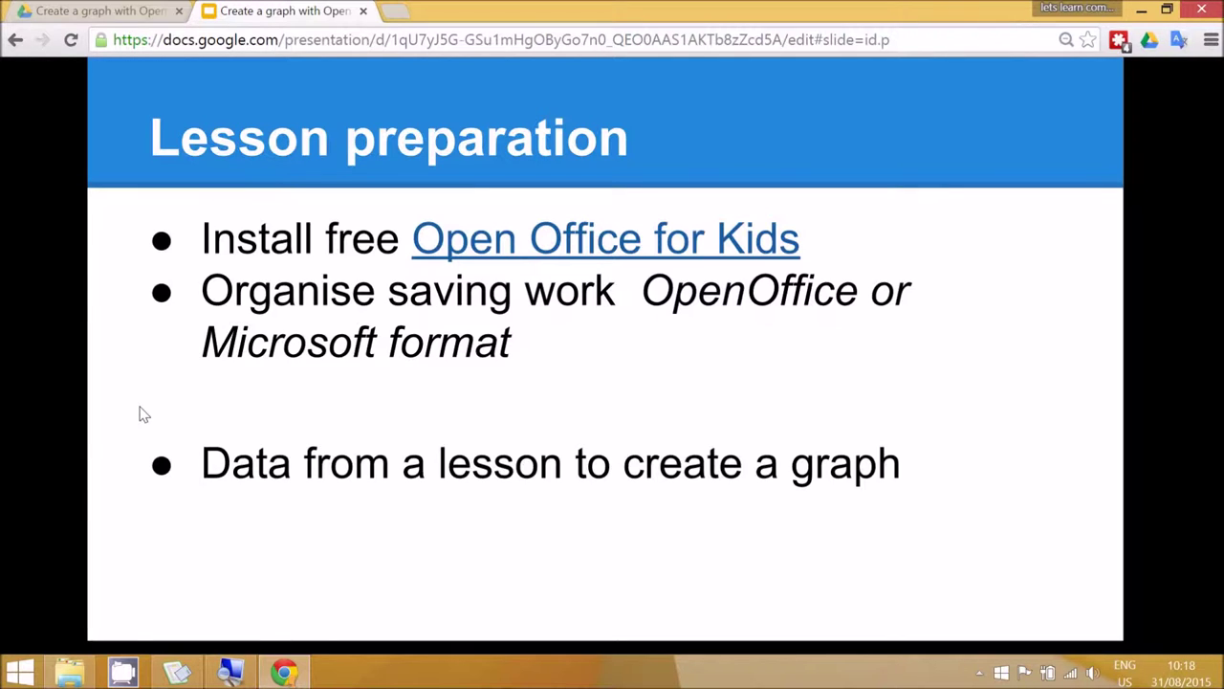
Step through Lesson concepts to the Easy activities slide with the counter table and column chart.
key(Right)
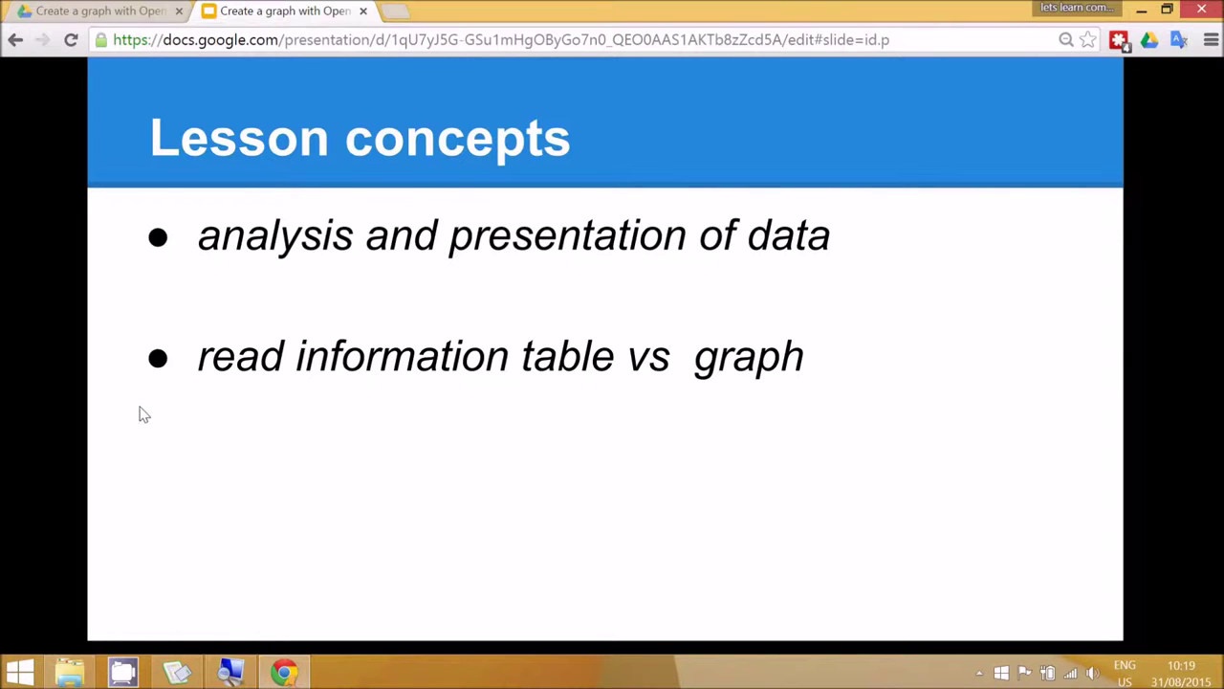
key(Right)
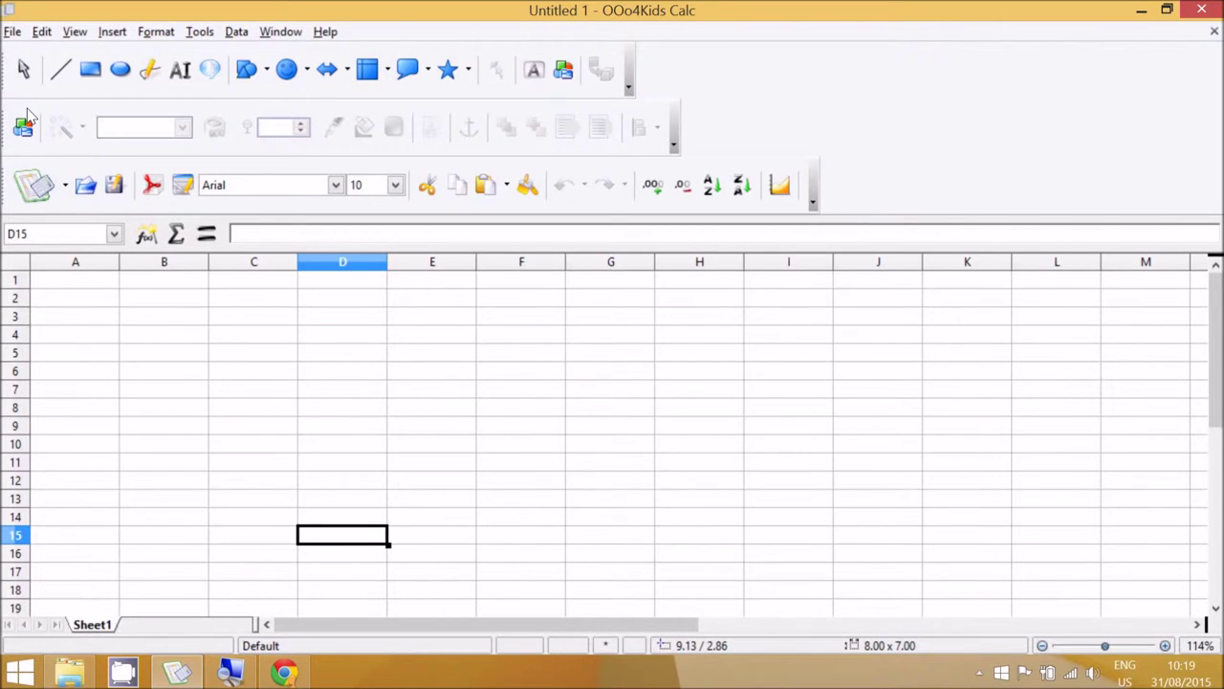
Undock the Picture toolbar and close it, leaving two toolbar rows above the sheet.
click(75, 31)
mouse_move(99, 100)
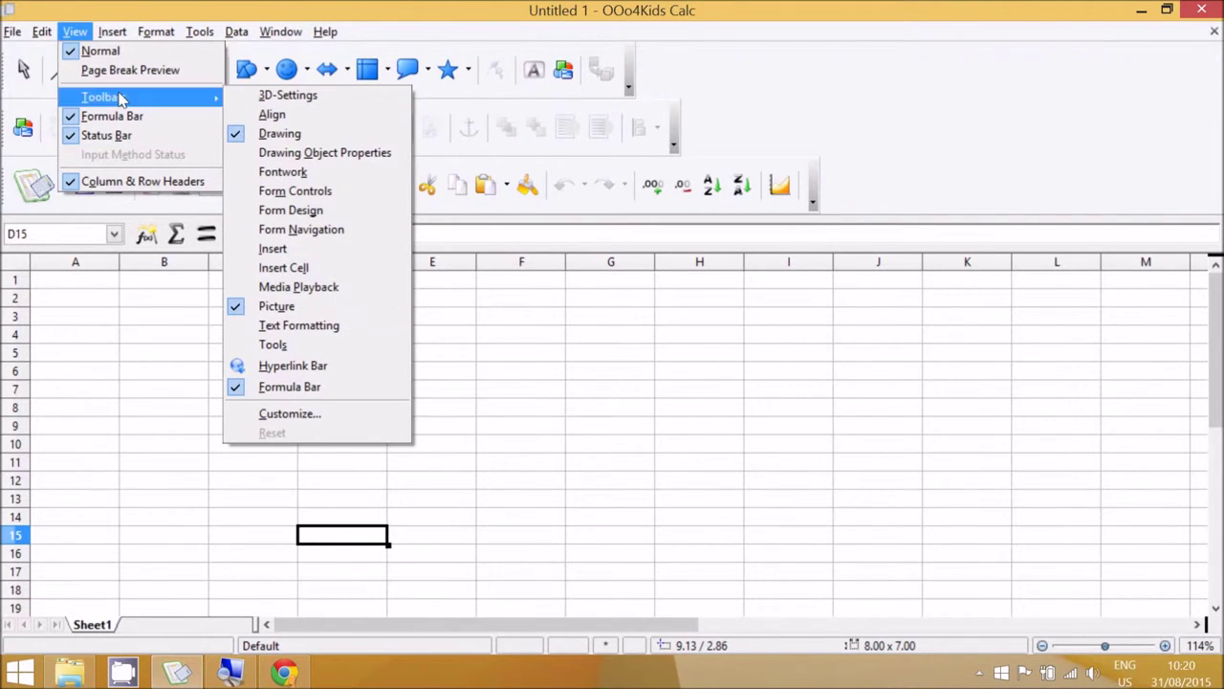
click(75, 35)
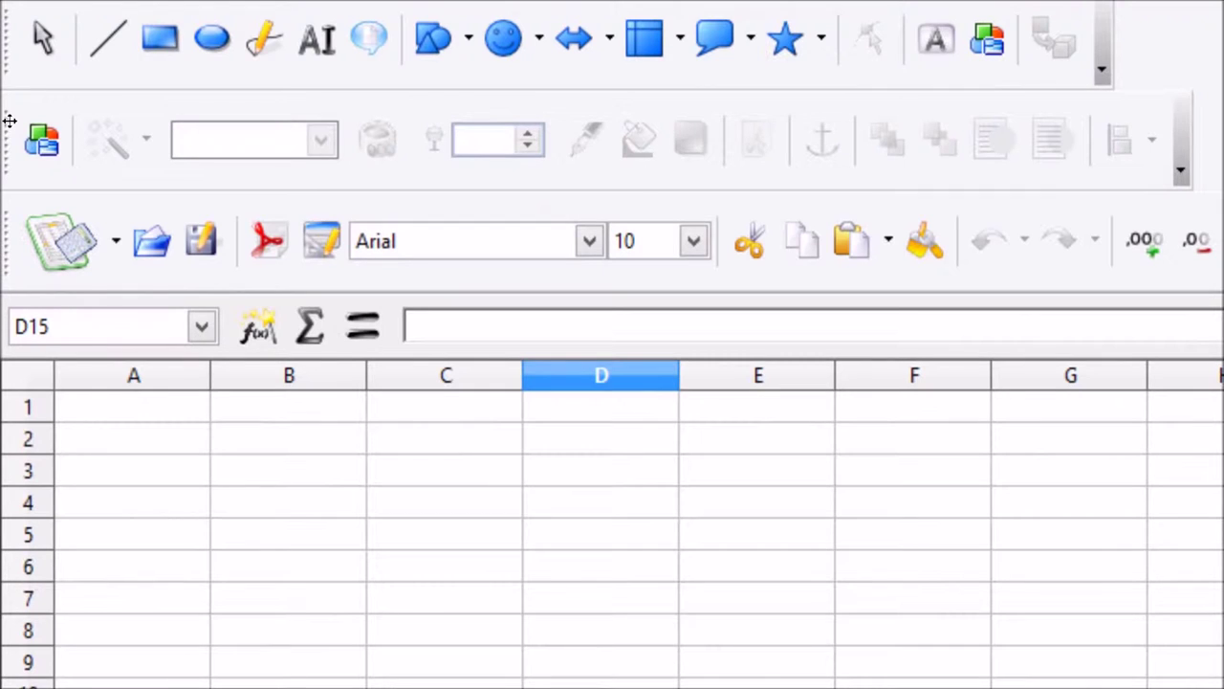
drag(9, 120, 131, 315)
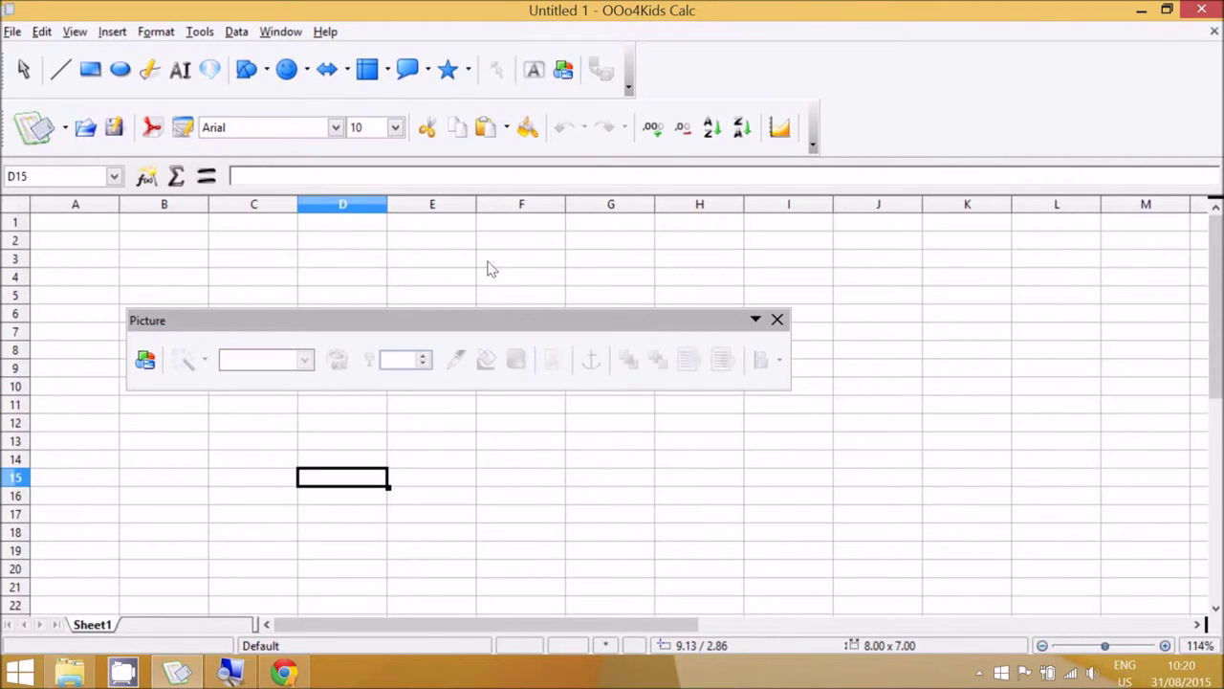
click(777, 320)
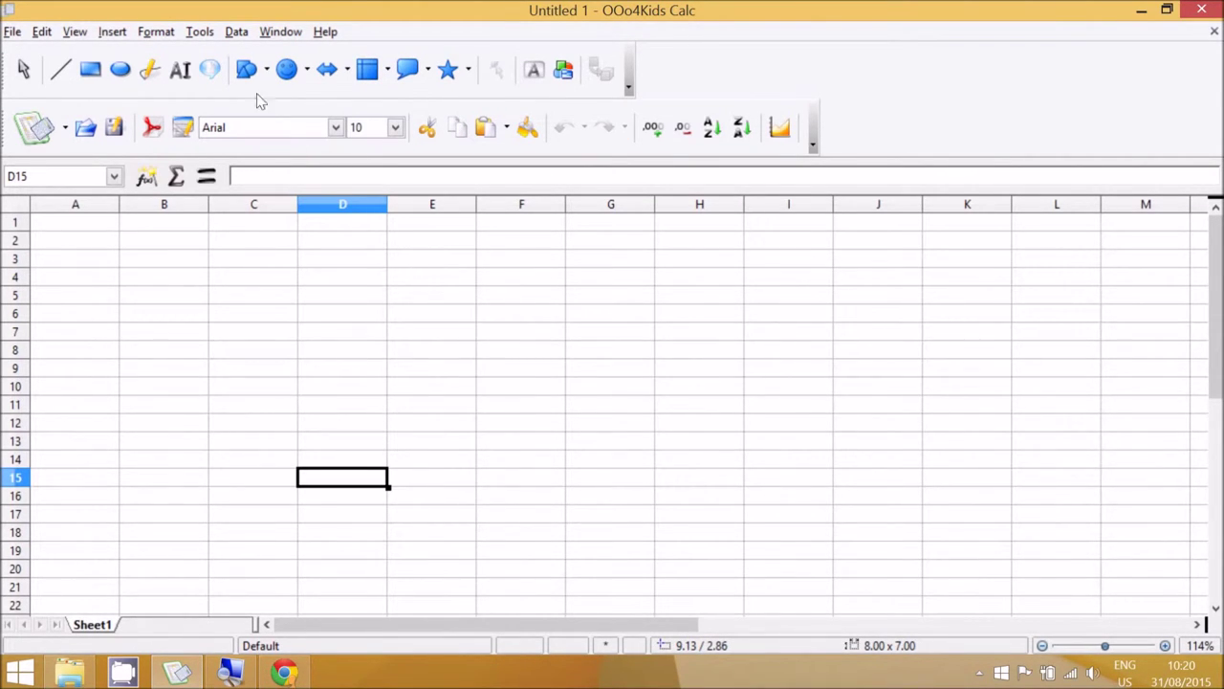
Enter 'Counter colour' in A1 and 'Number of counters' in B1, widening both columns to fit.
click(91, 228)
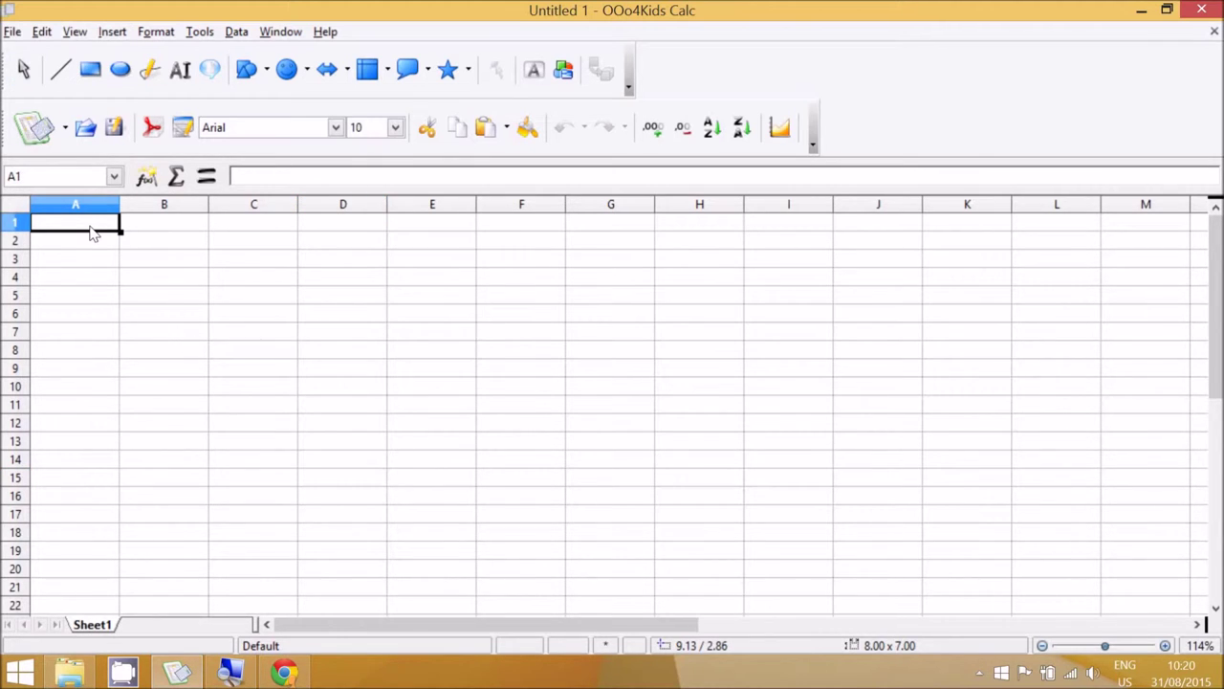
text(Counte)
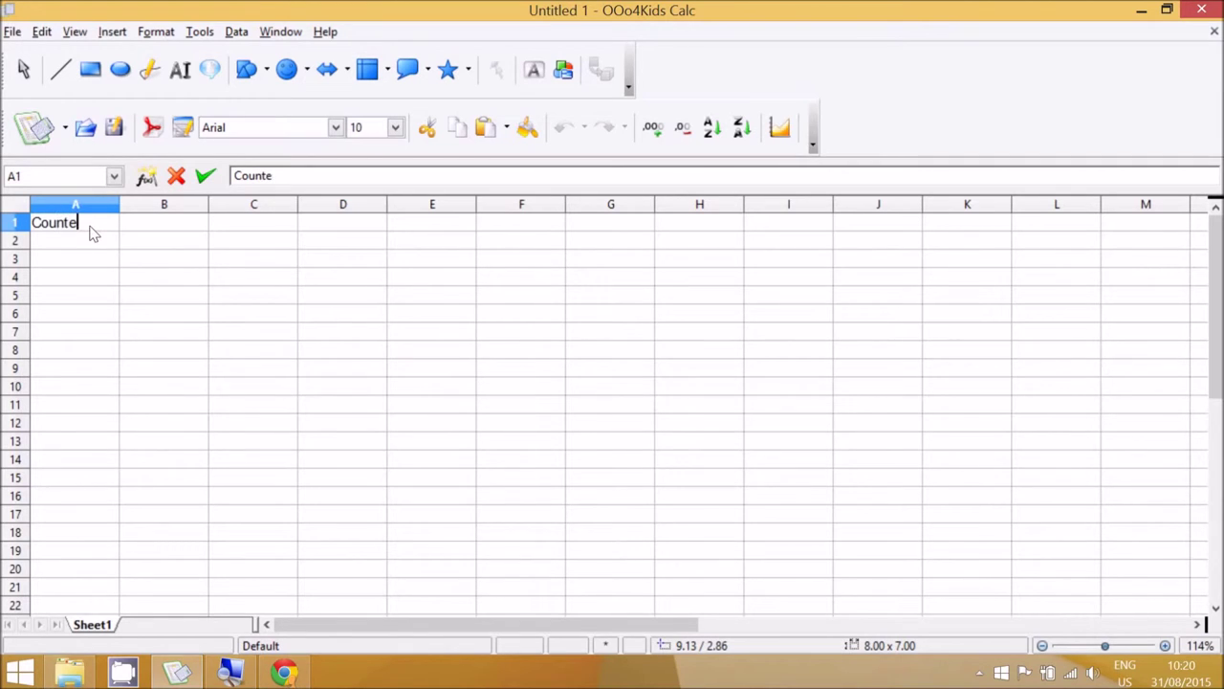
text(r colour)
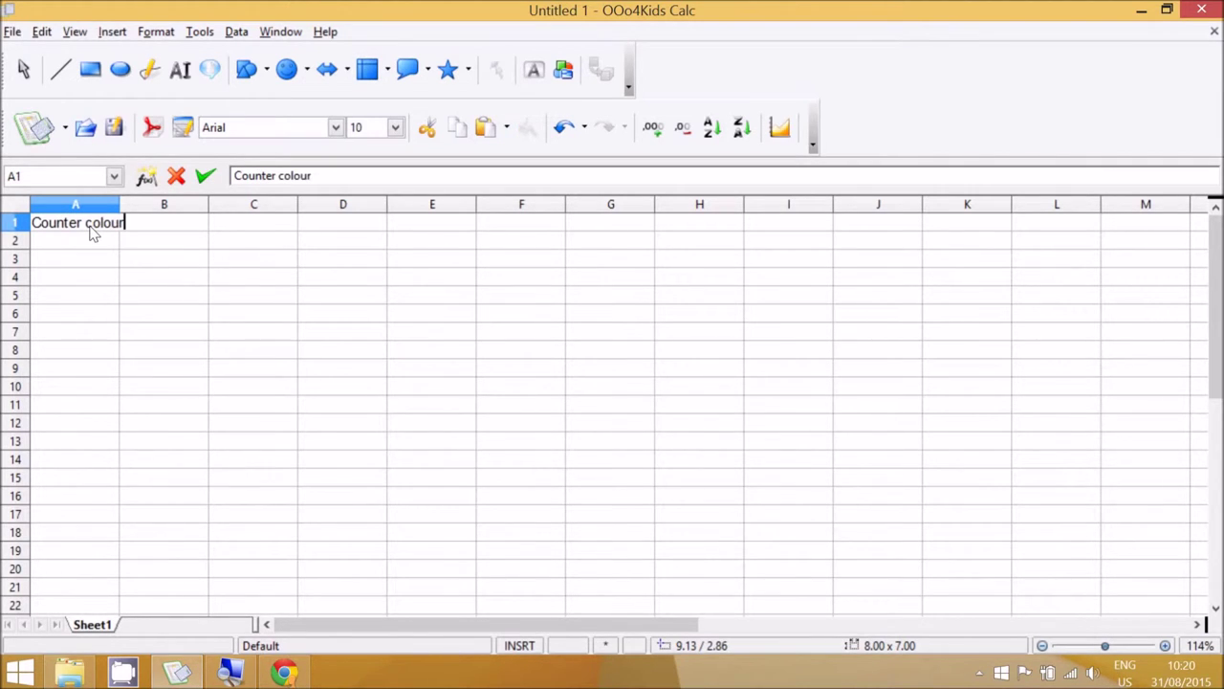
key(Tab)
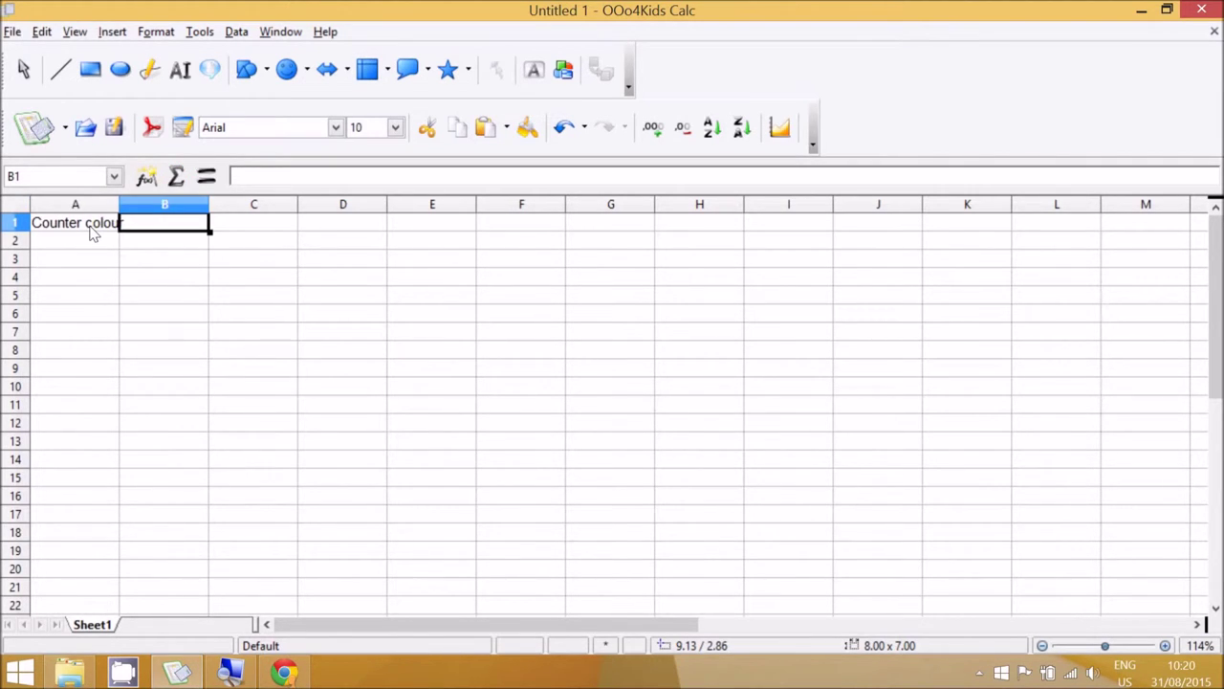
text(Number of )
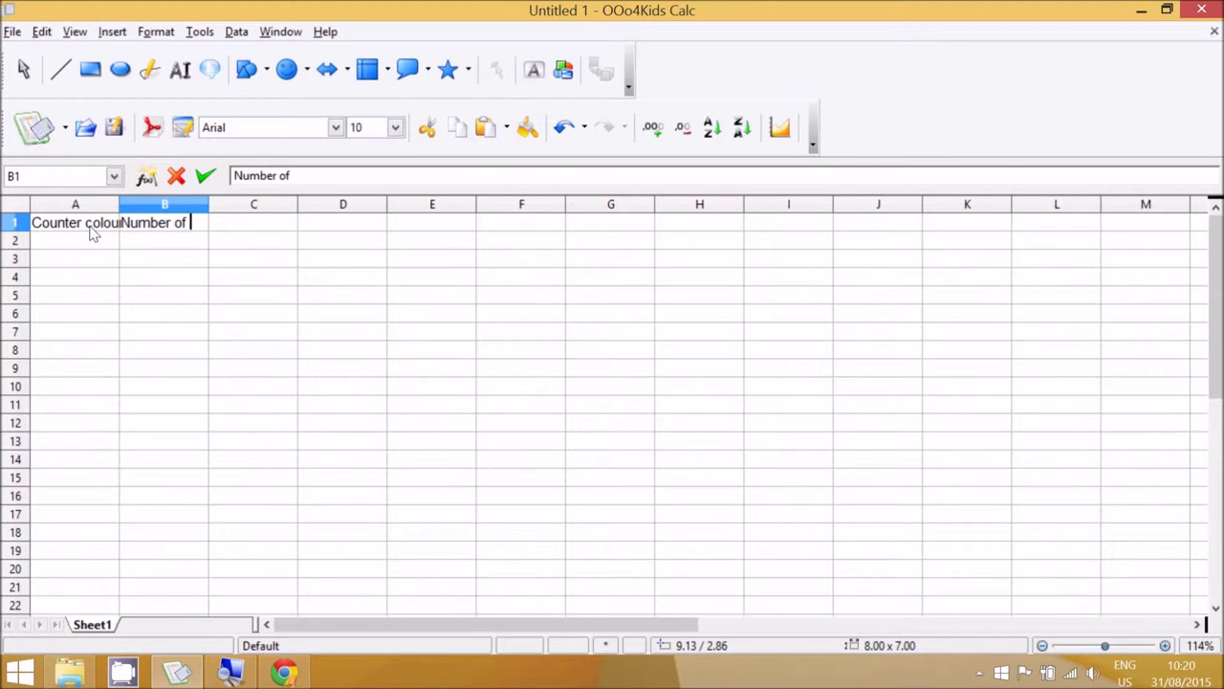
text(counters)
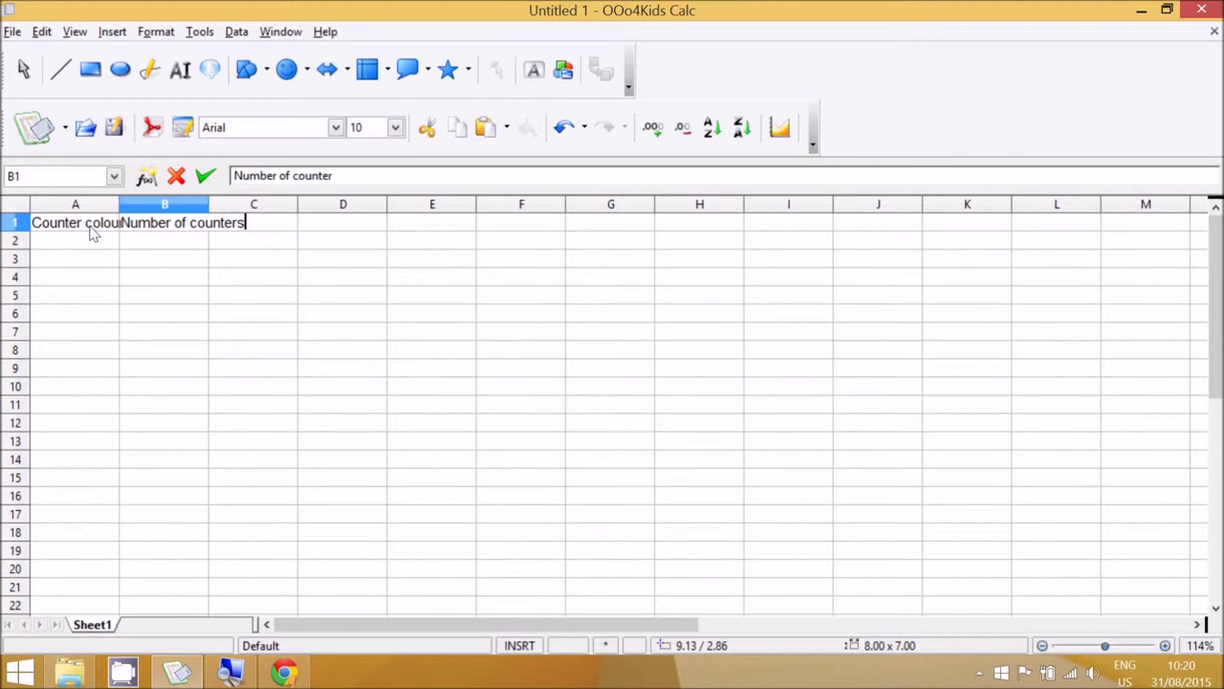
click(159, 263)
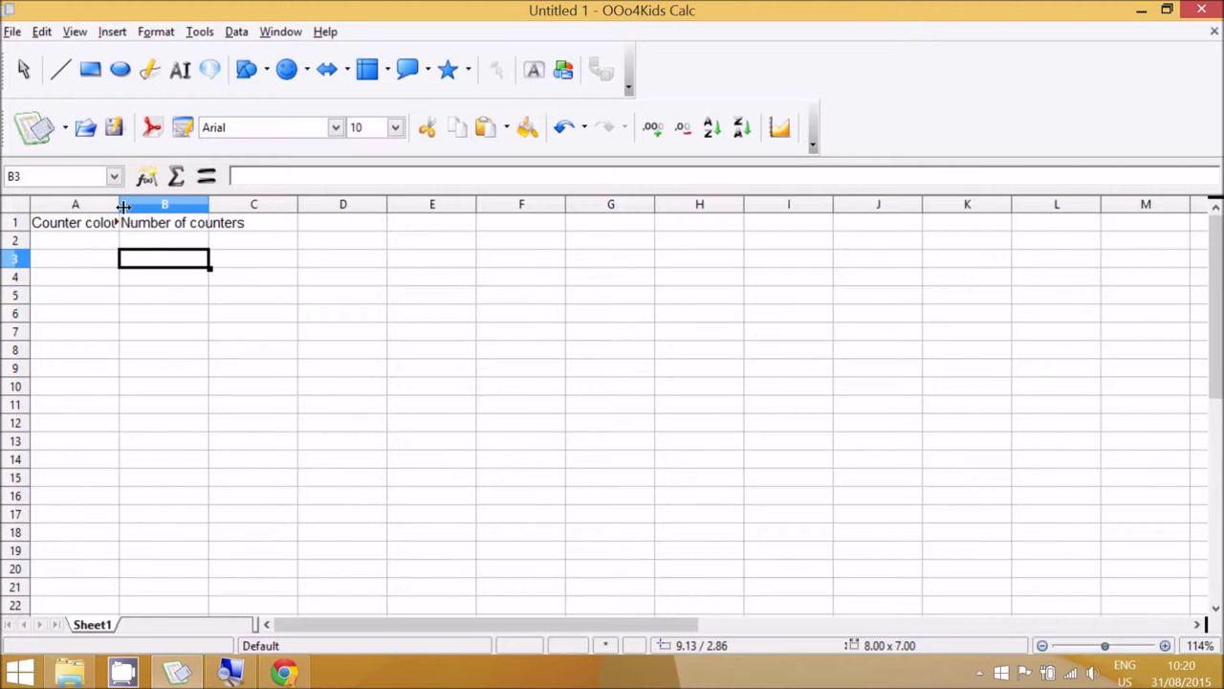
drag(123, 207, 173, 208)
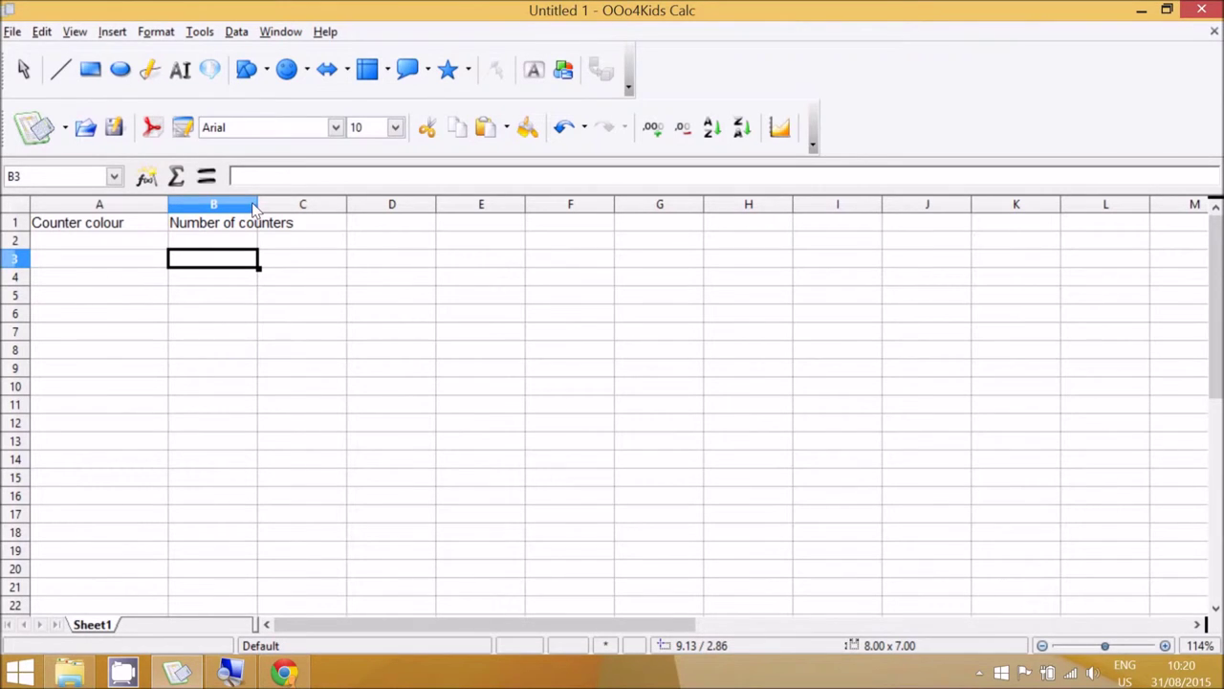
drag(258, 207, 307, 207)
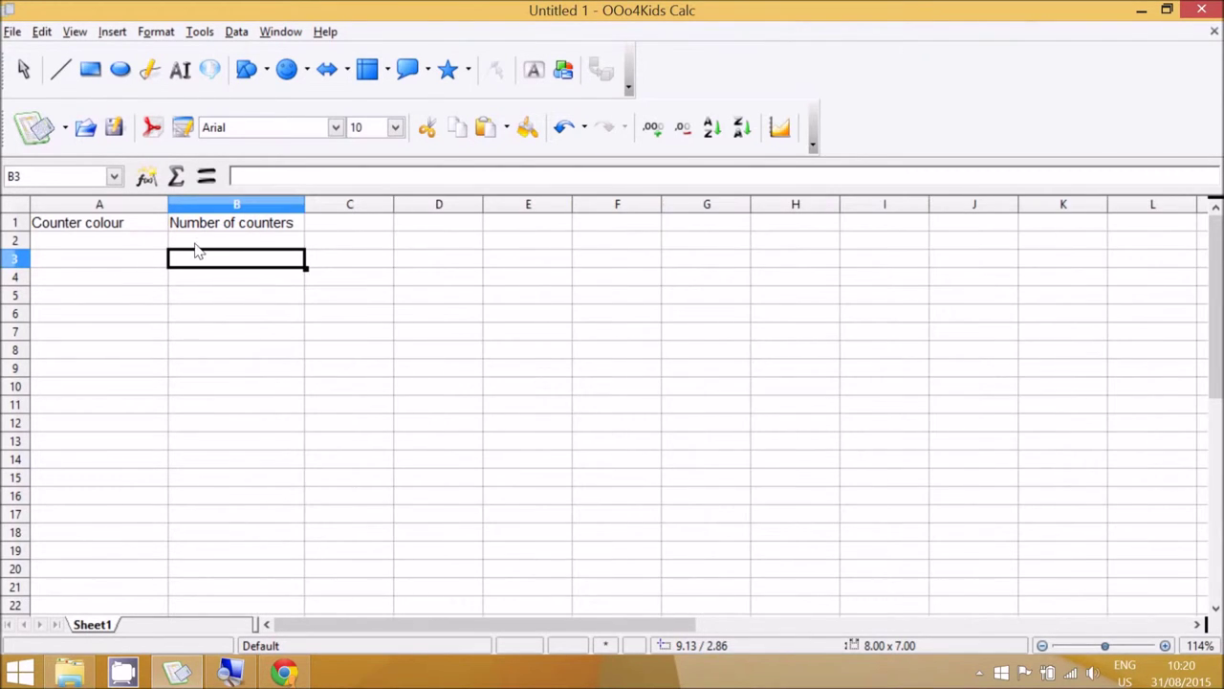
Enter Red with count 5 in row 2 and begin the Orange row below it.
click(135, 246)
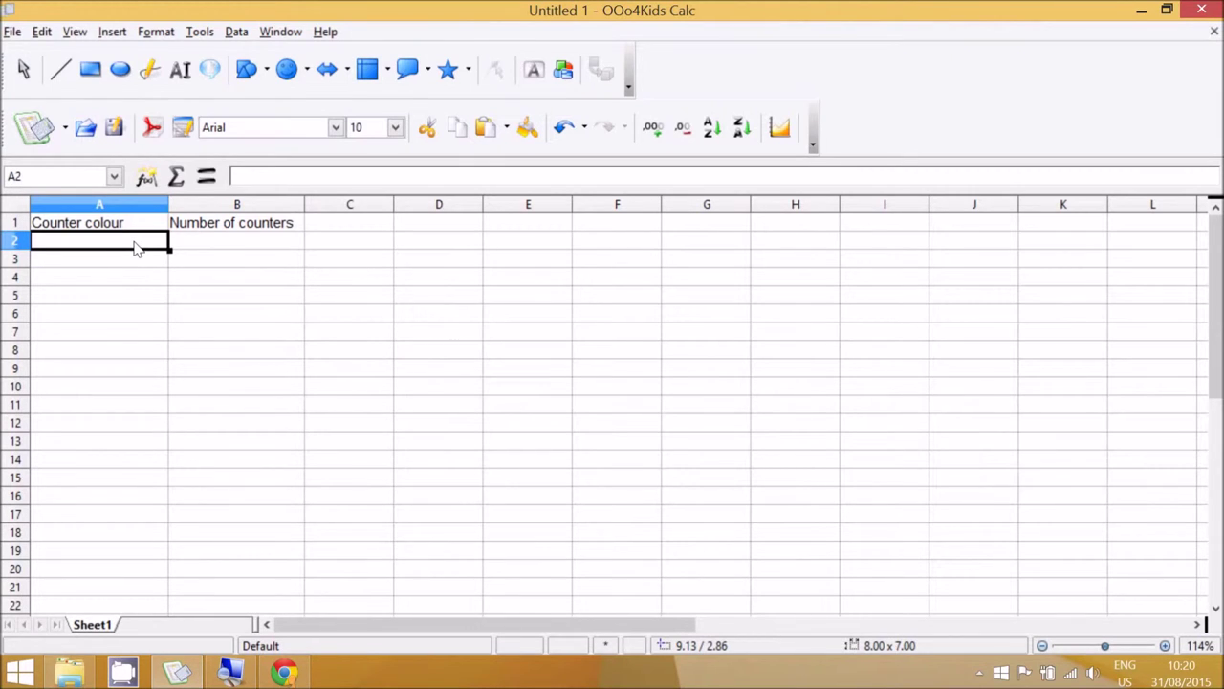
text(Red)
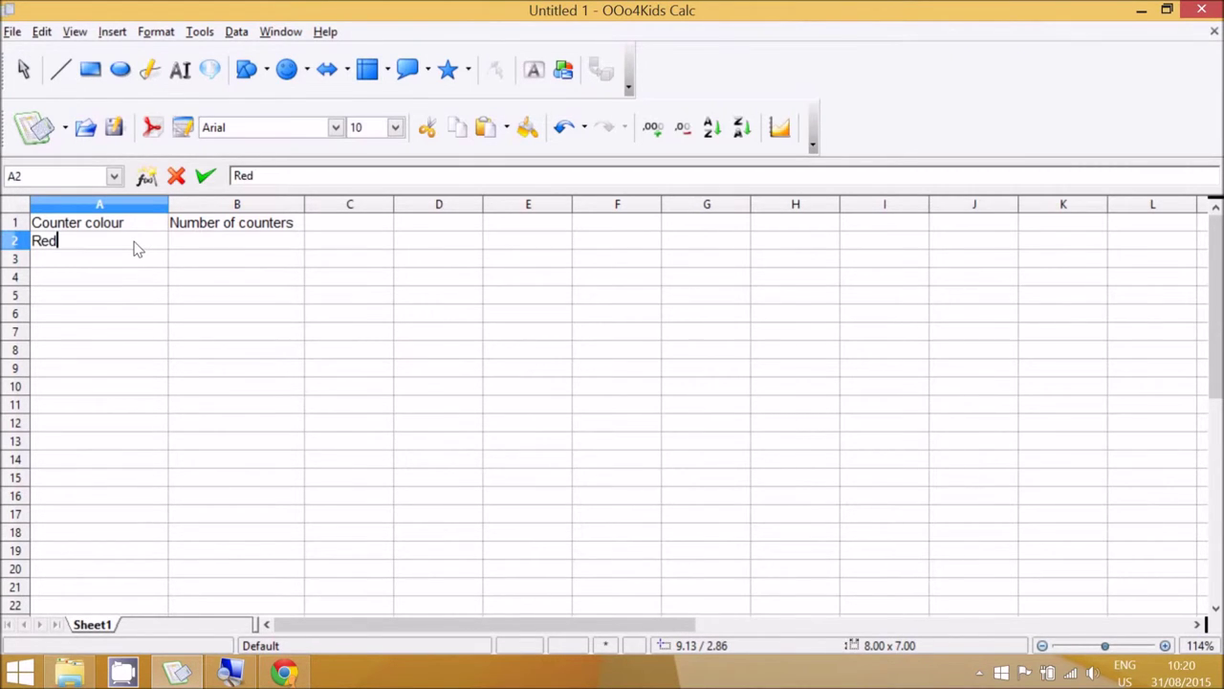
key(Tab)
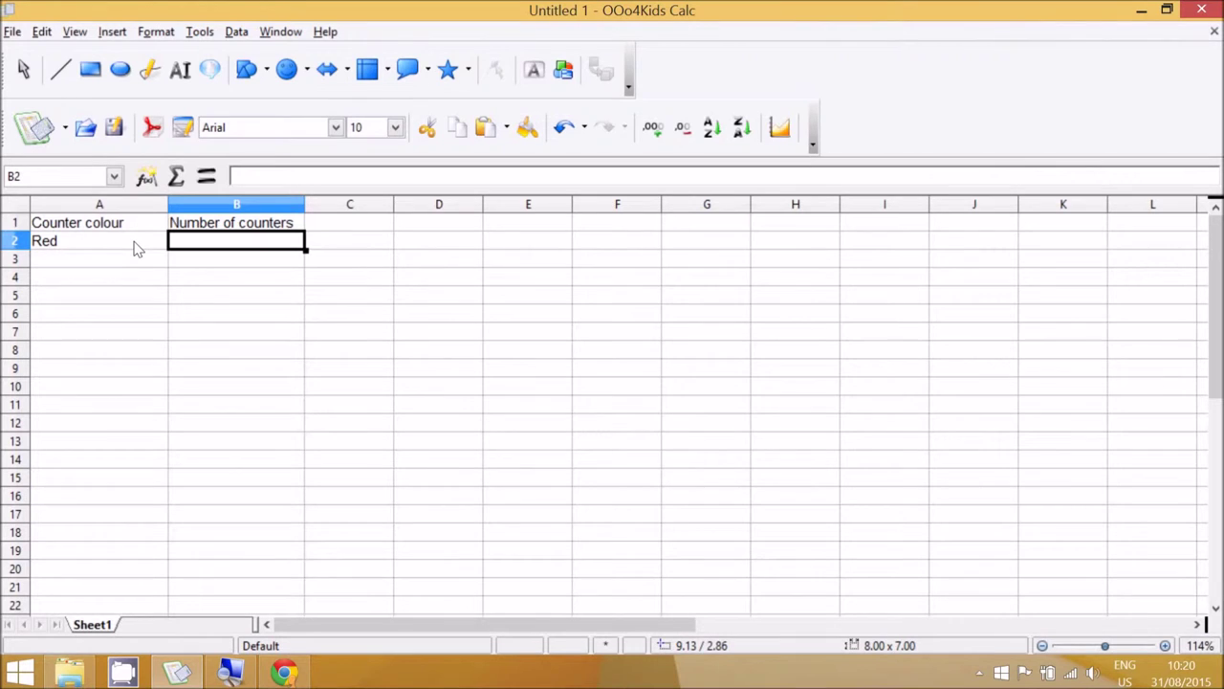
text(5)
key(Return)
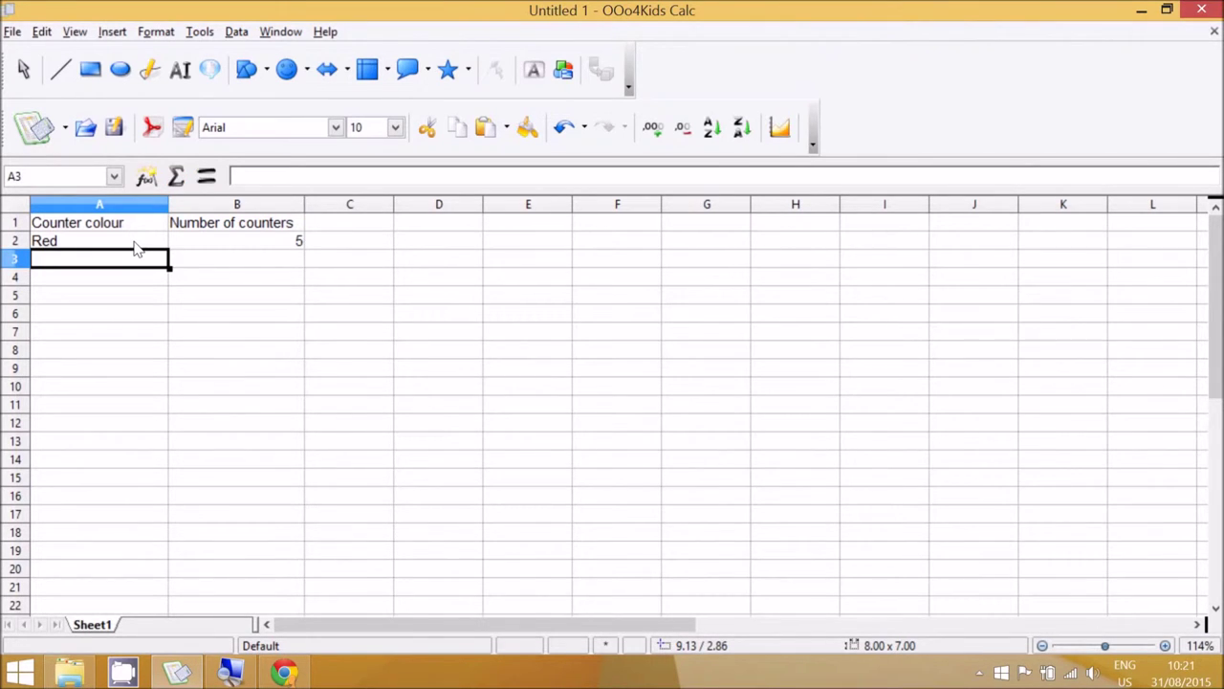
text(Orange)
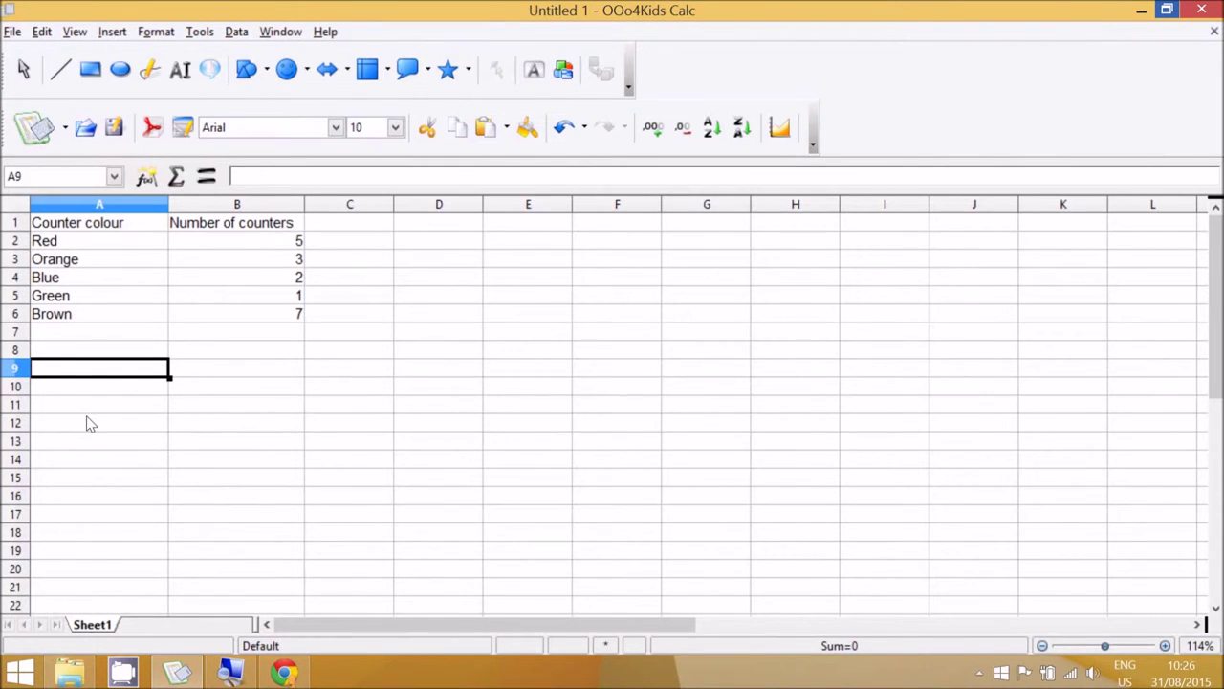
Select the A1:B6 counter table and insert the default column chart through the Chart Wizard.
click(112, 32)
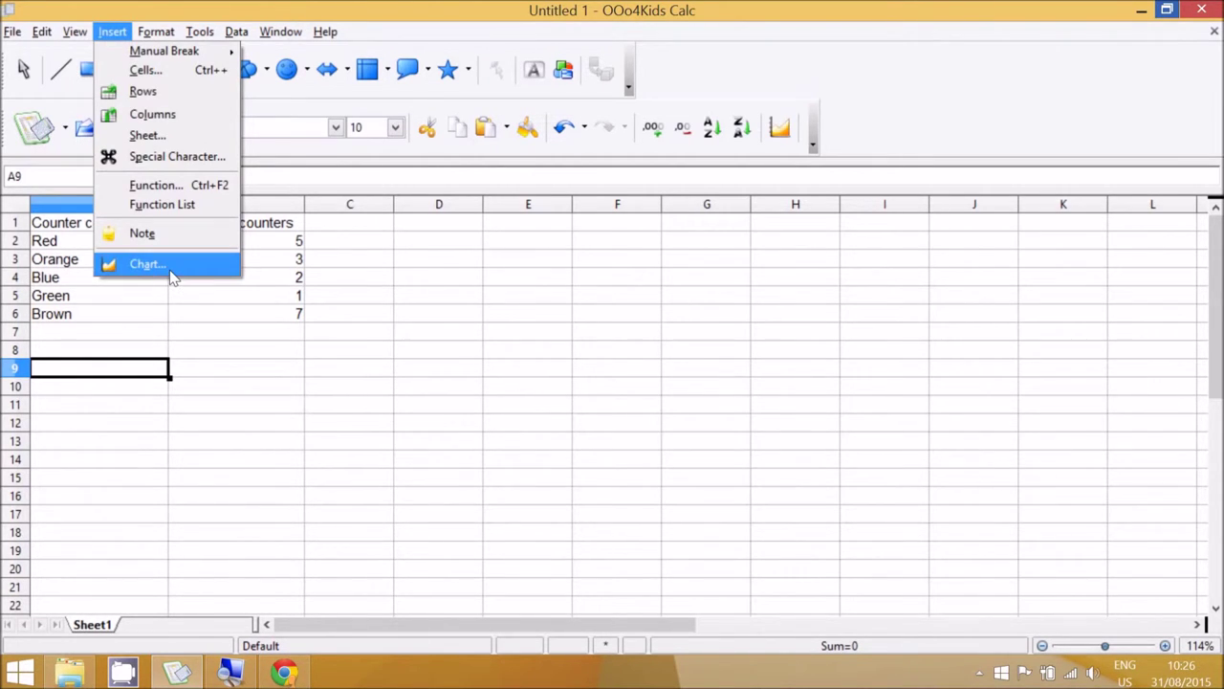
click(112, 32)
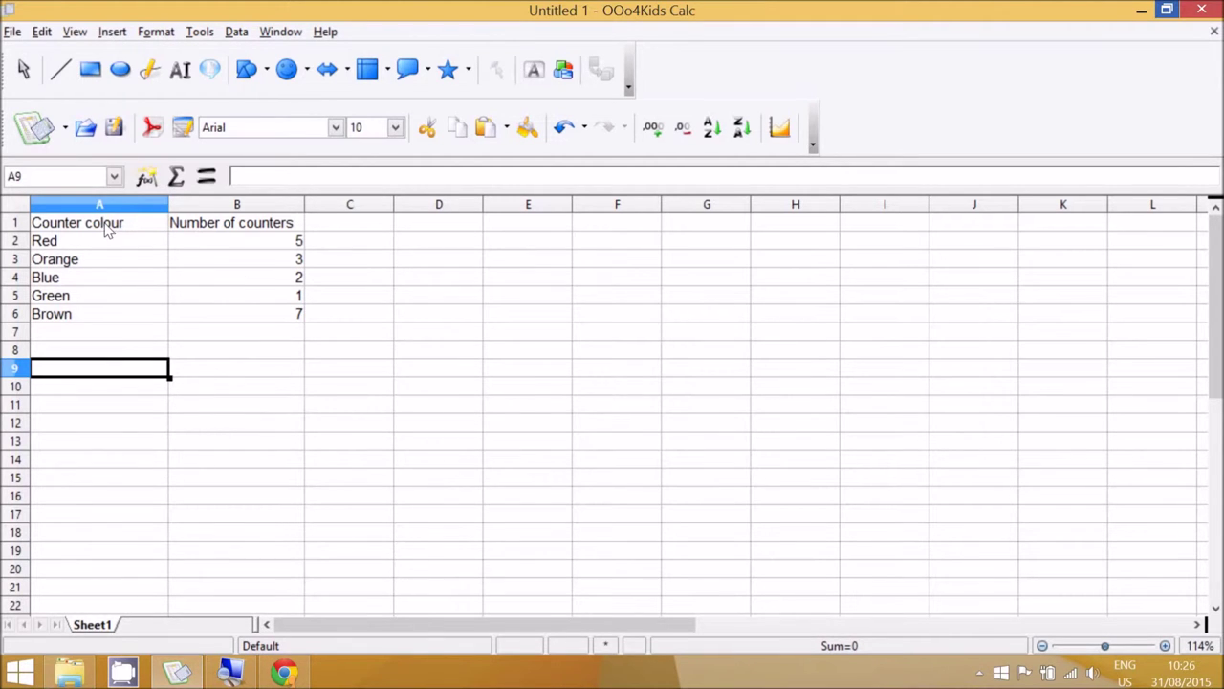
mouse_move(108, 227)
mouse_down()
mouse_move(117, 240)
mouse_move(118, 229)
mouse_up()
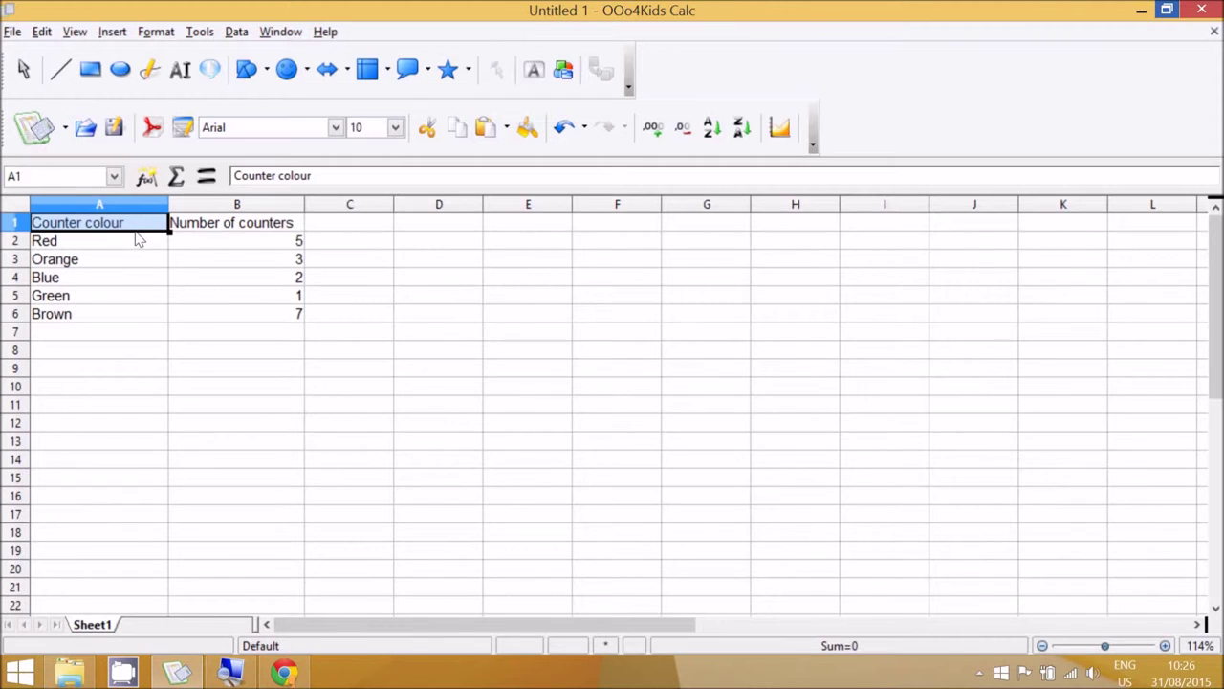
drag(138, 240, 207, 320)
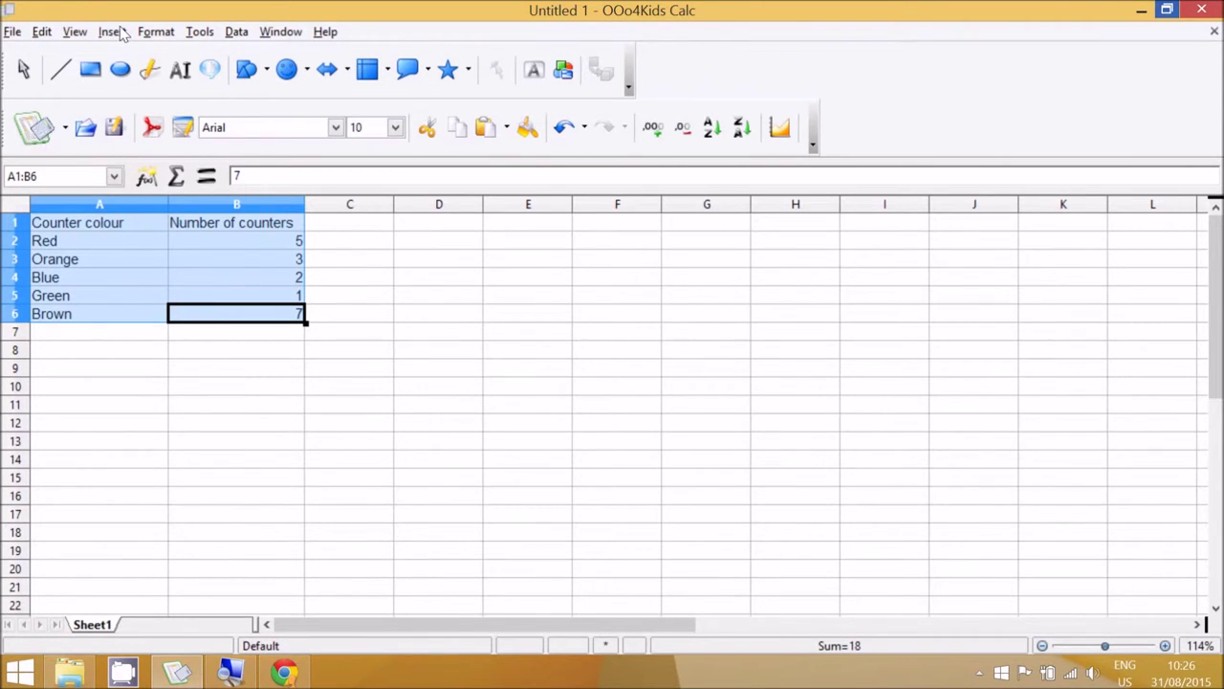
click(121, 33)
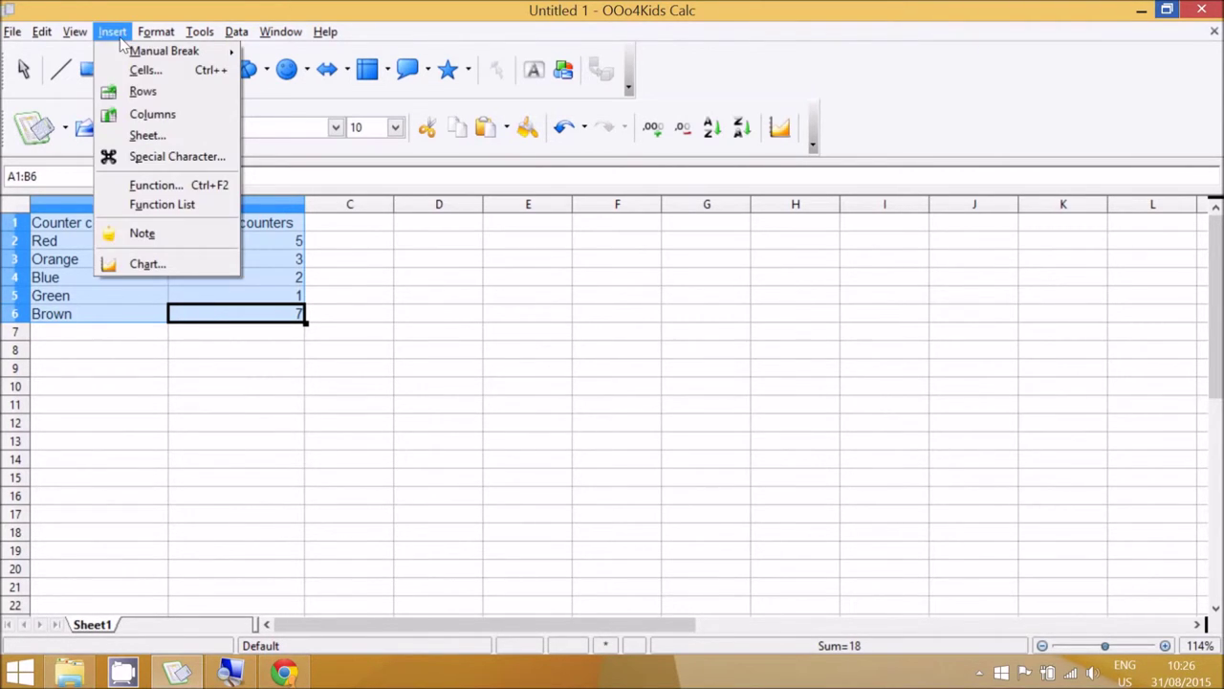
click(156, 266)
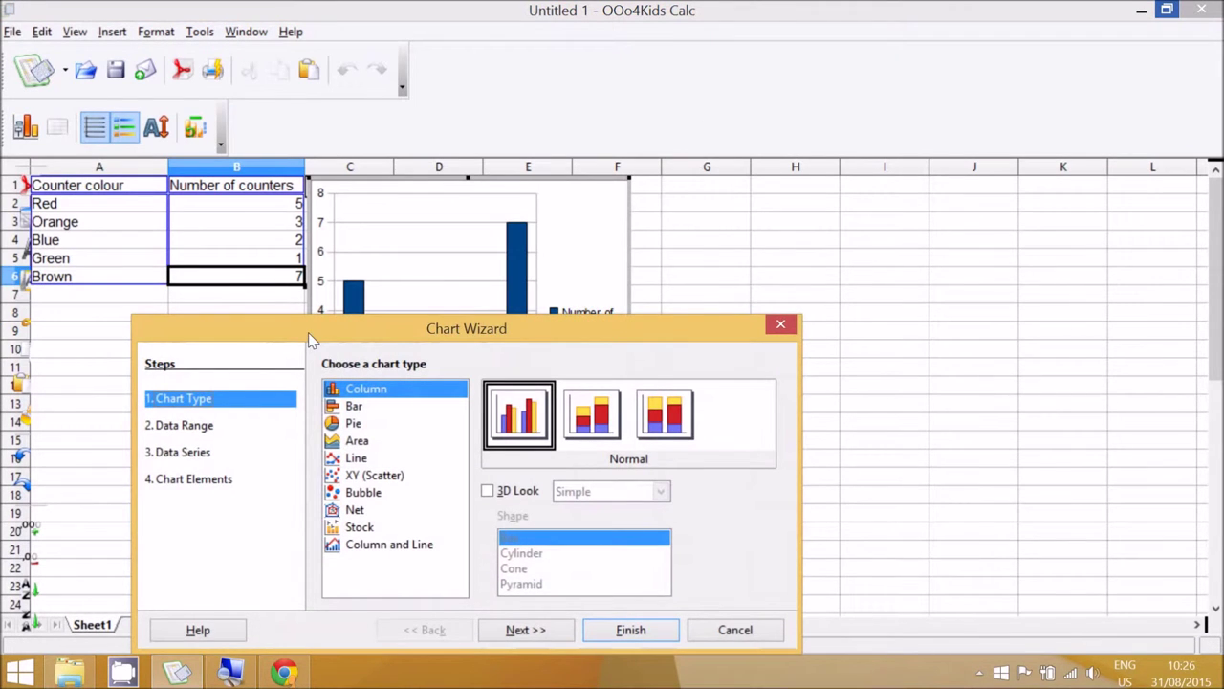
drag(308, 332, 456, 239)
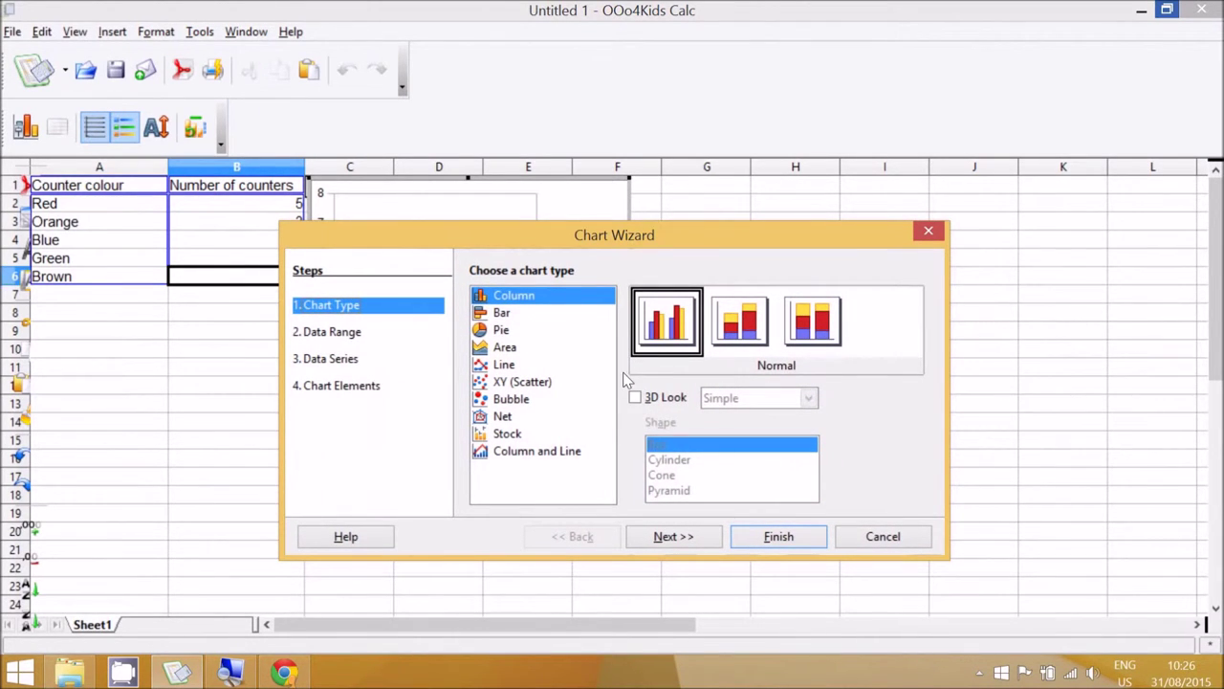
click(776, 536)
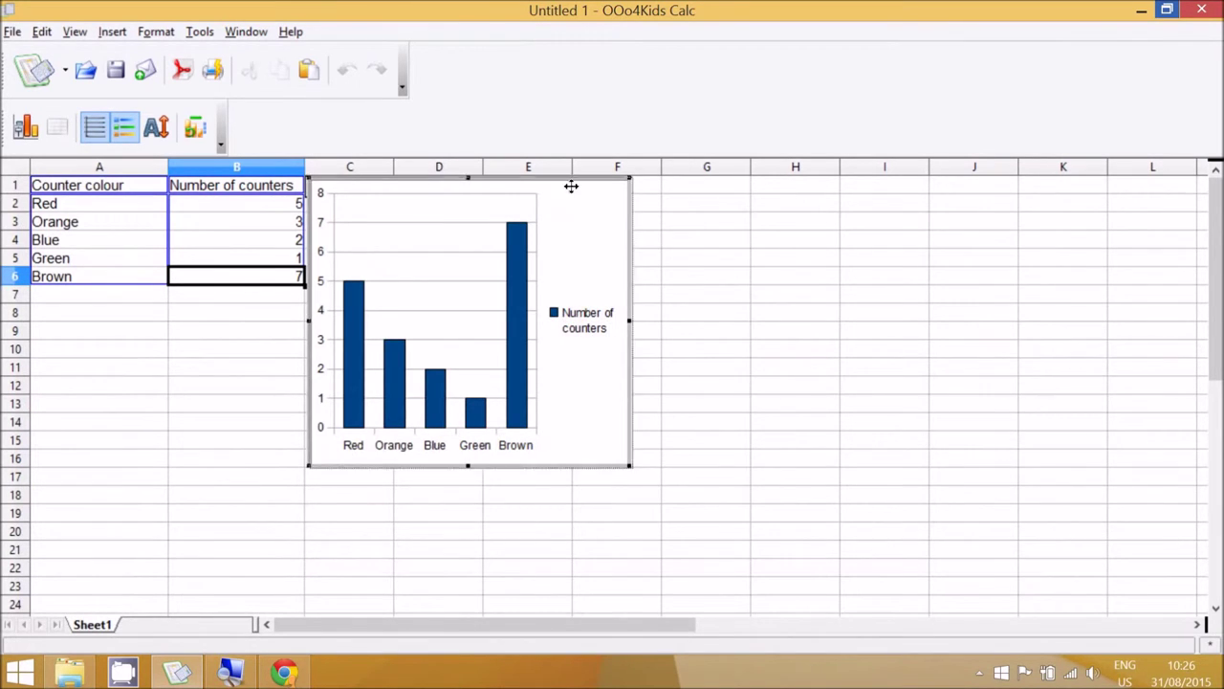
Move the chart down and right and type the title 'Colours of counters' in E2.
drag(571, 186, 702, 220)
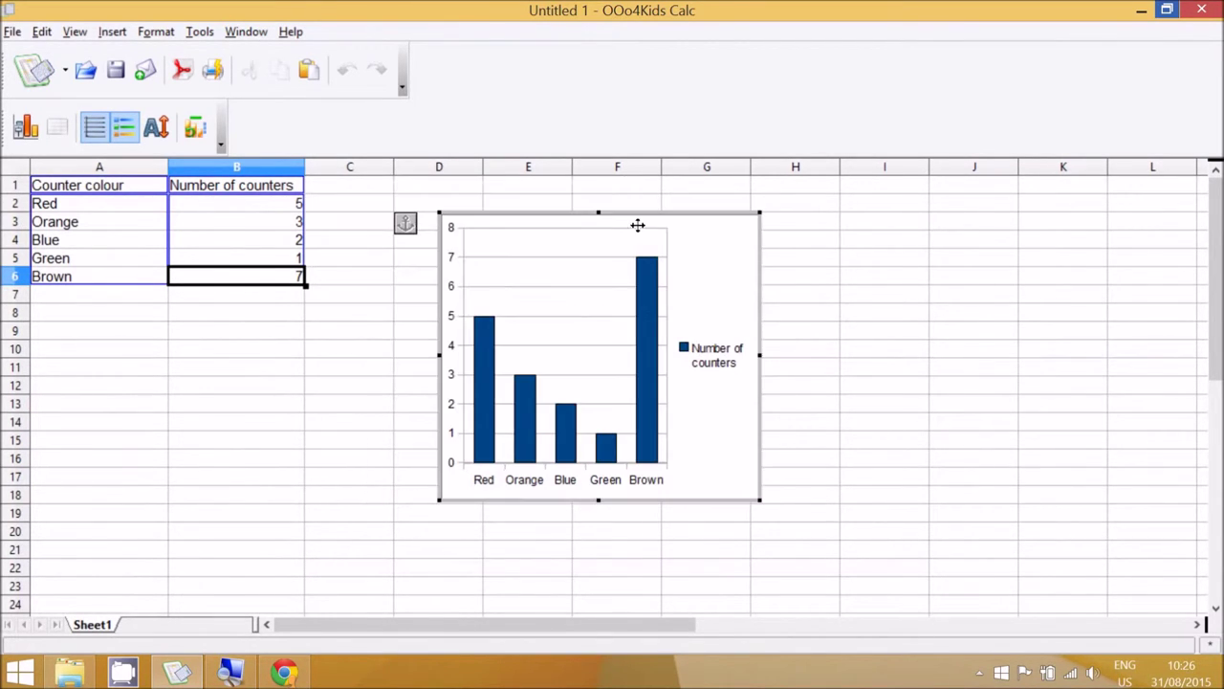
click(545, 204)
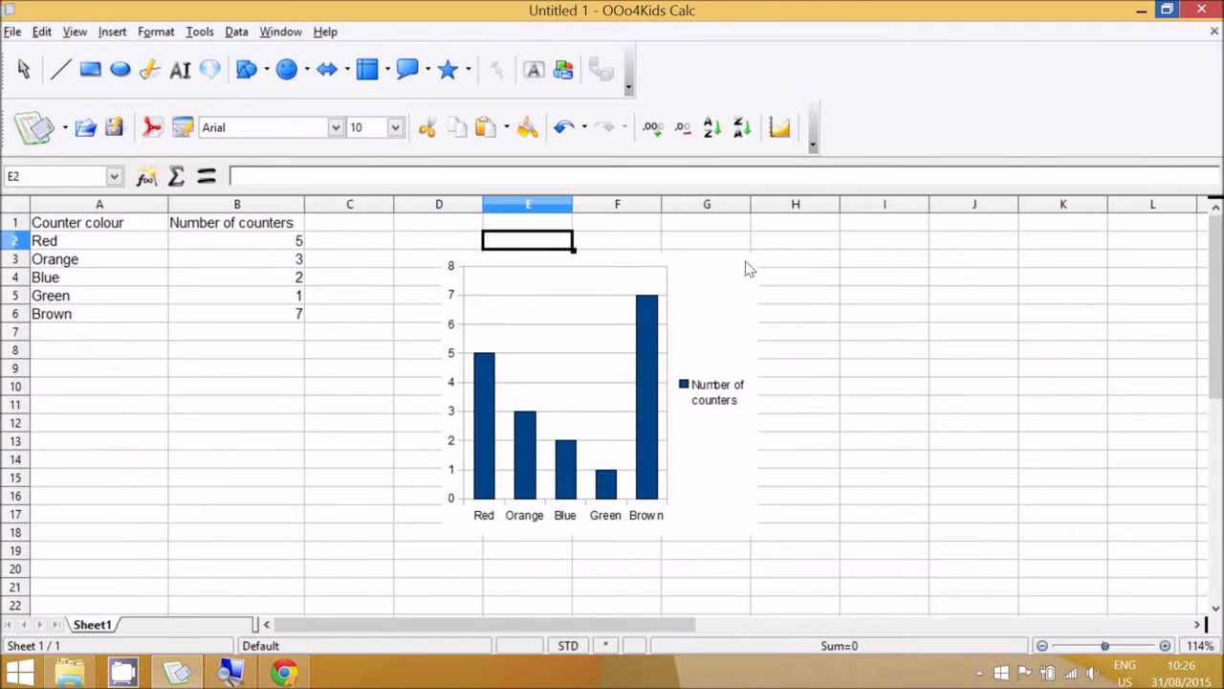
text(Col)
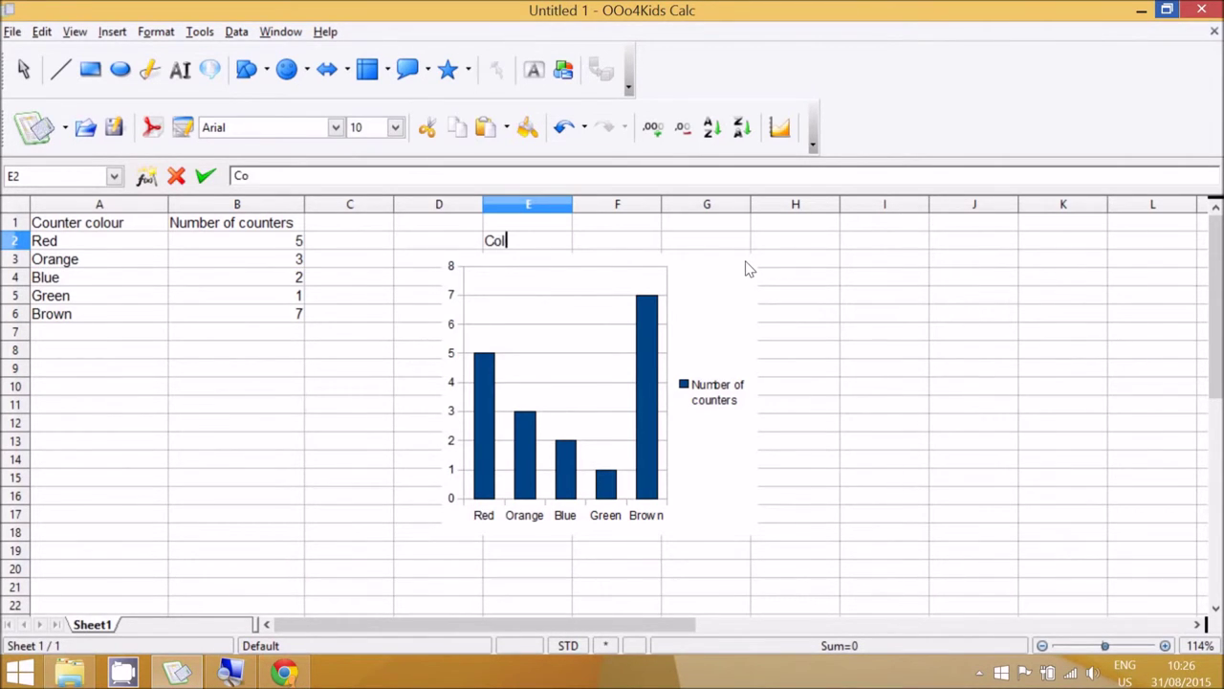
text(ours of counters)
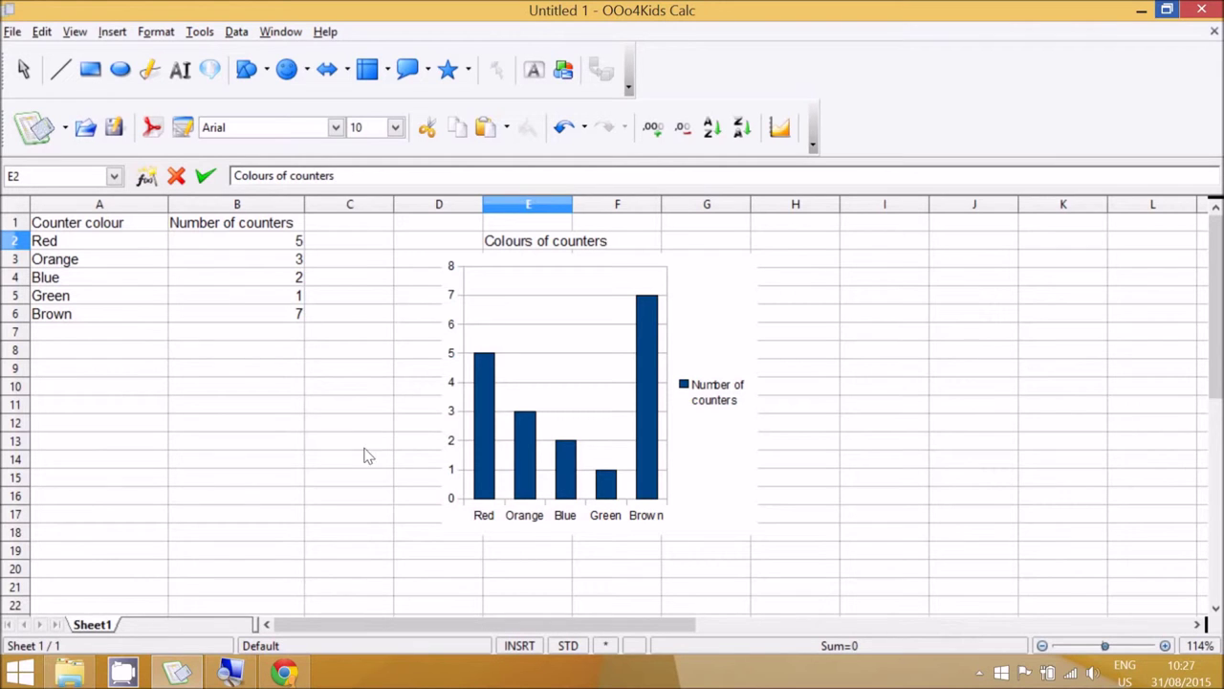
click(196, 497)
key(alt+Tab)
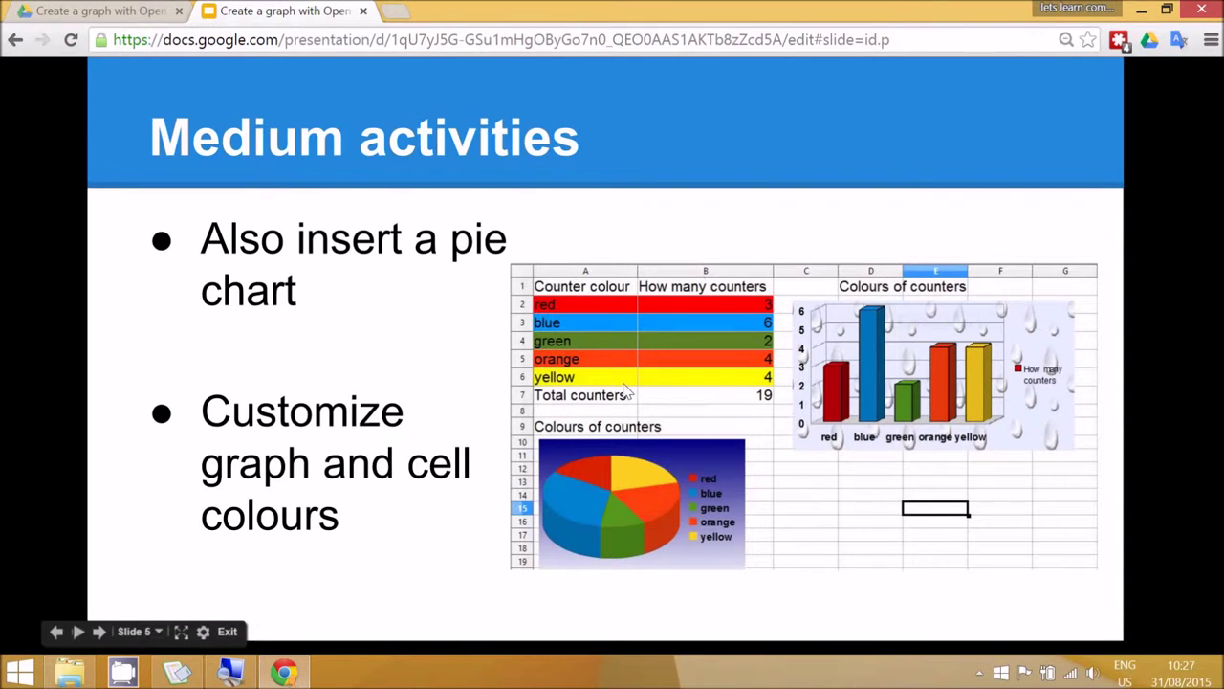
Return to the OOo4Kids Calc spreadsheet with the counter table and column chart.
click(177, 672)
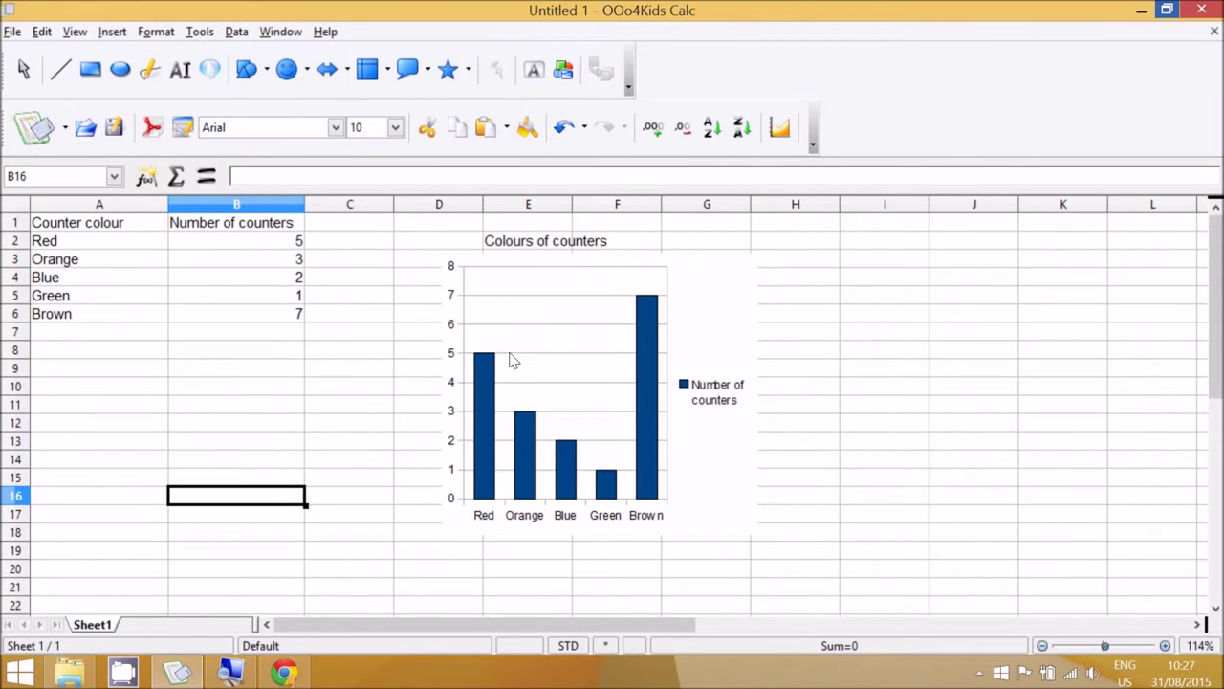
Edit the column chart and give the Red bar a red fill.
click(490, 421)
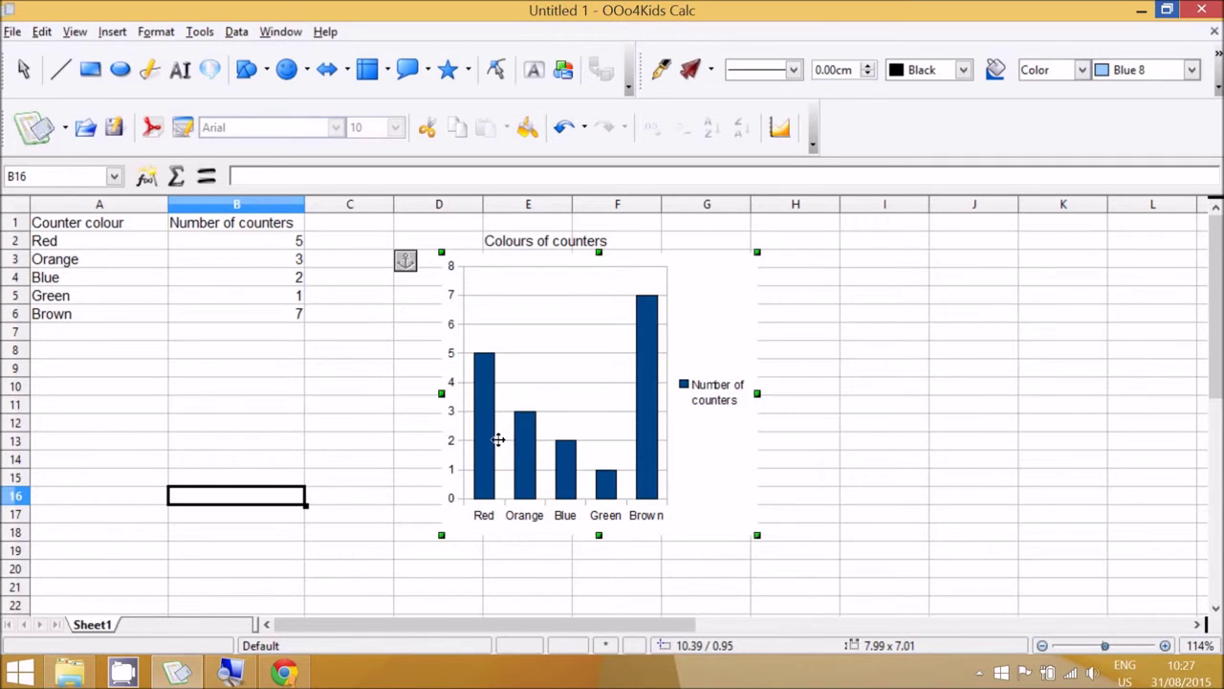
double_click(489, 443)
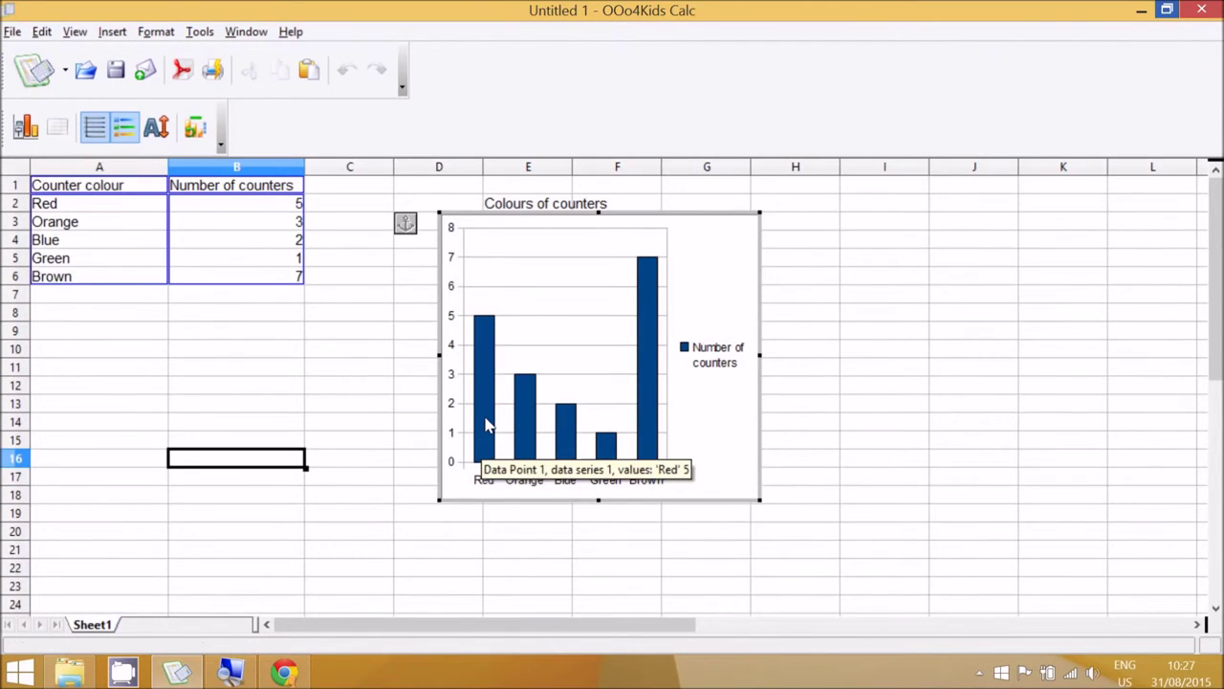
double_click(486, 426)
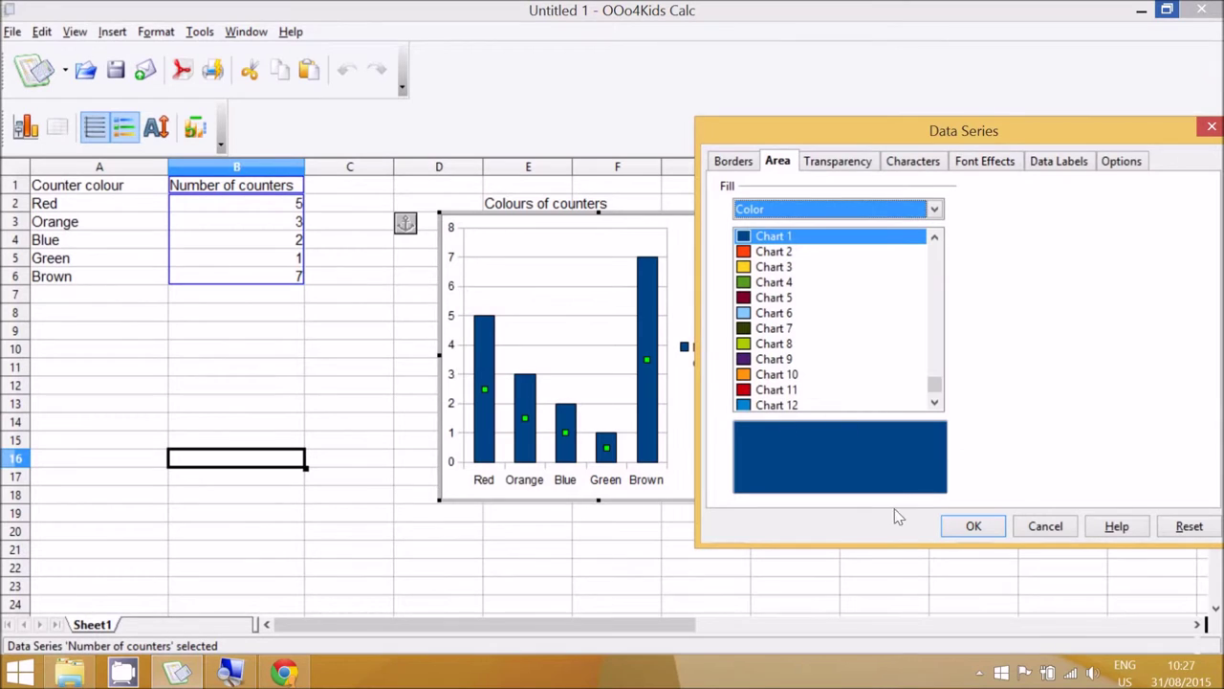
click(1209, 129)
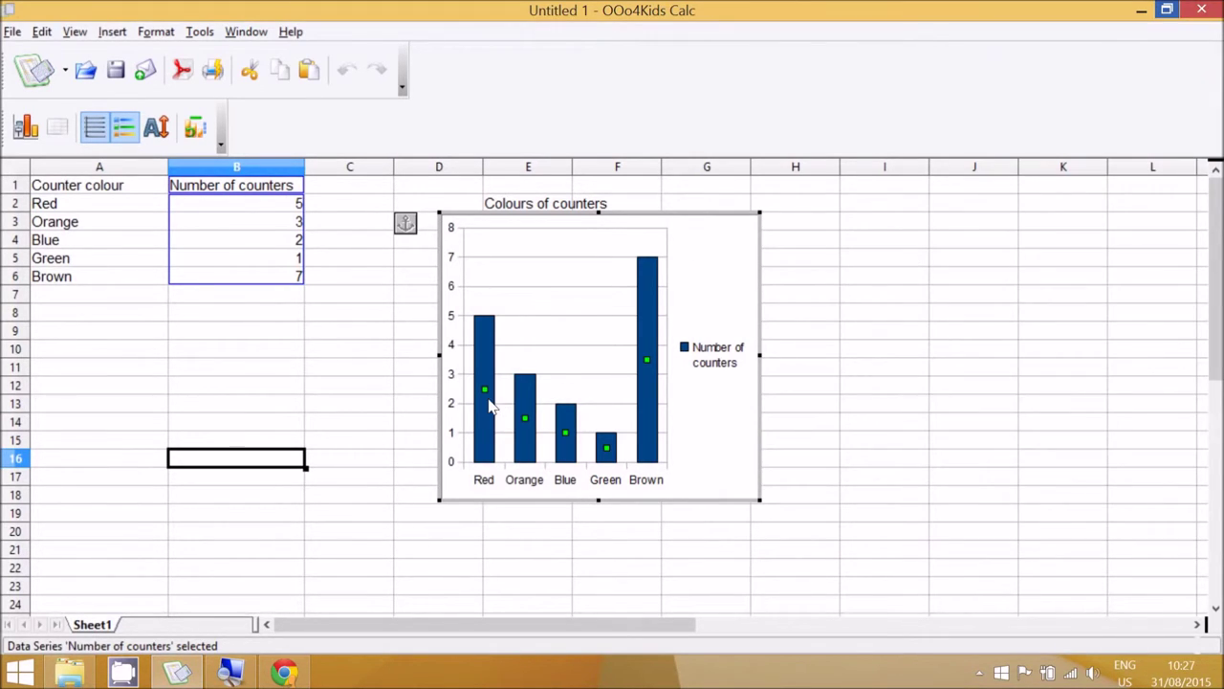
mouse_move(486, 395)
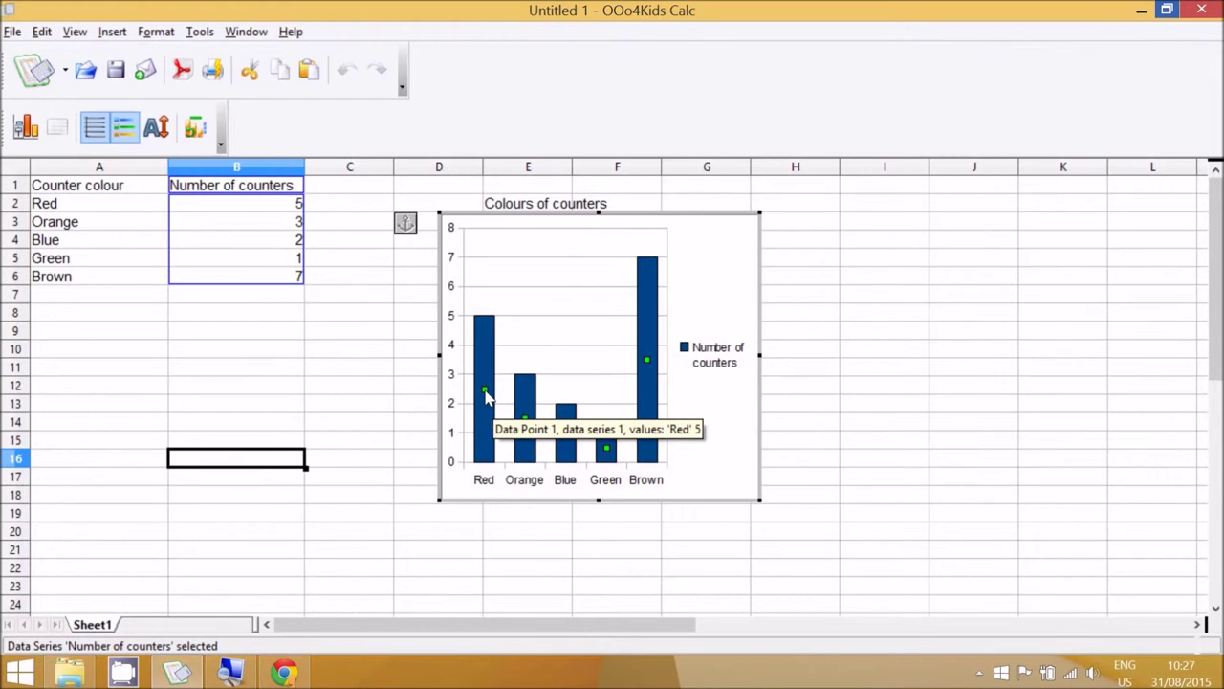
click(487, 397)
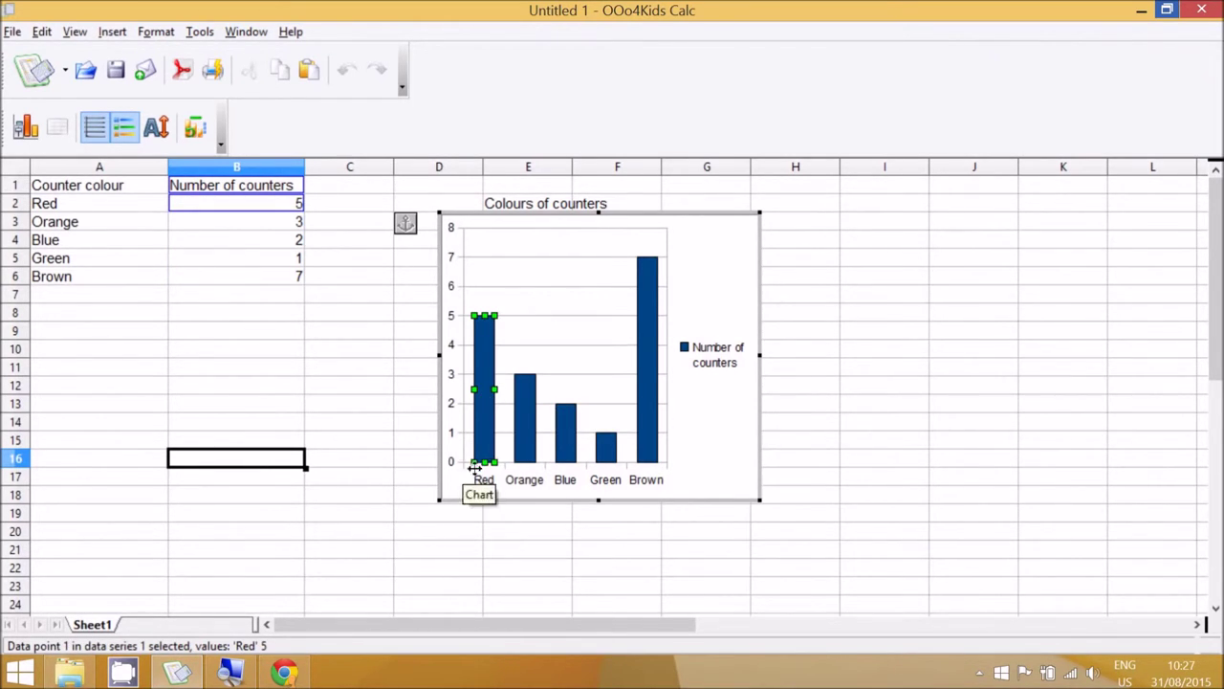
double_click(483, 360)
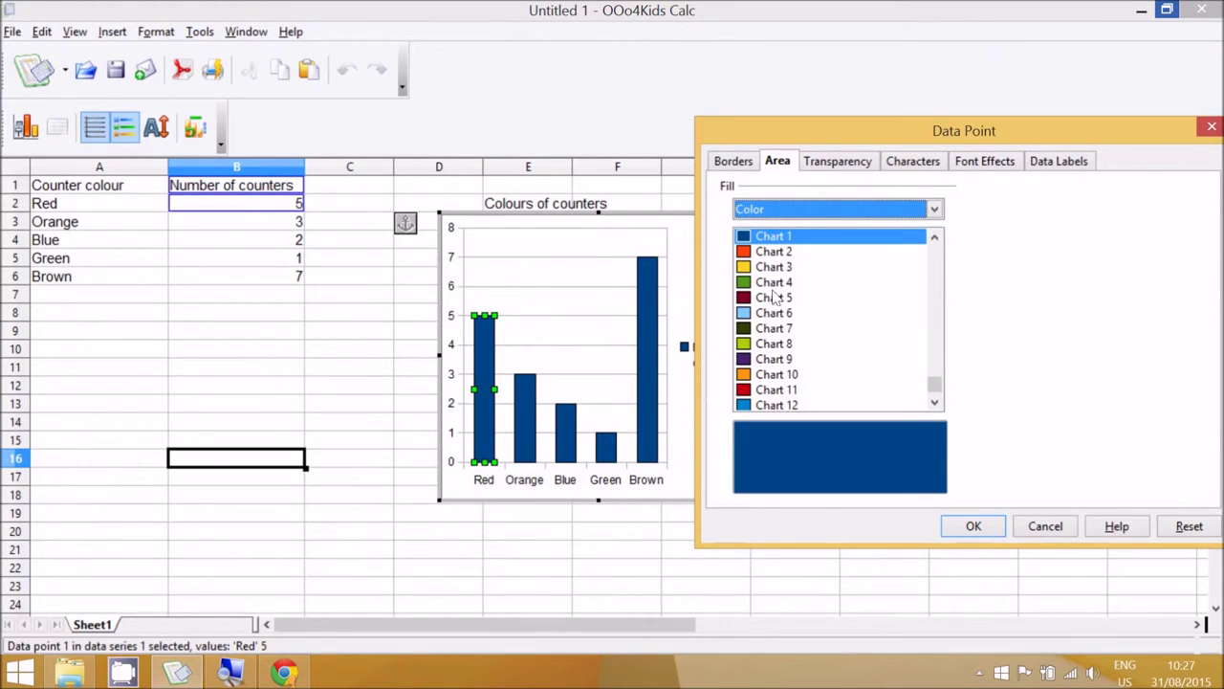
click(802, 389)
click(973, 526)
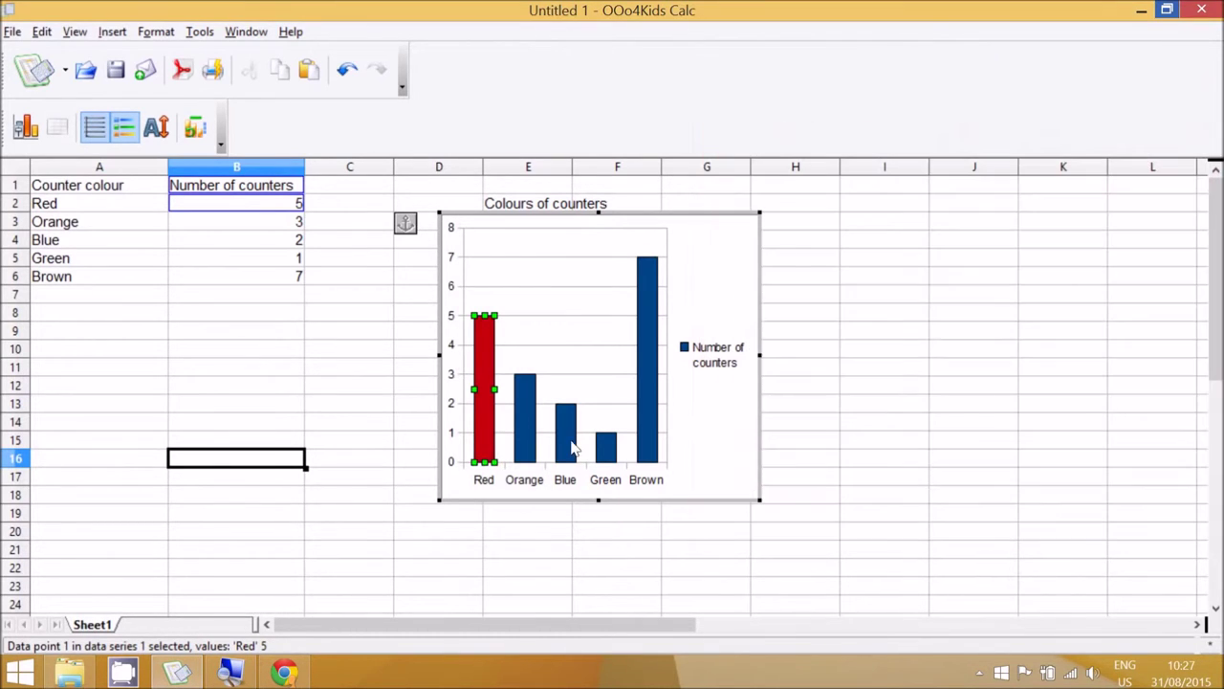
Give the Orange bar an orange fill.
click(528, 421)
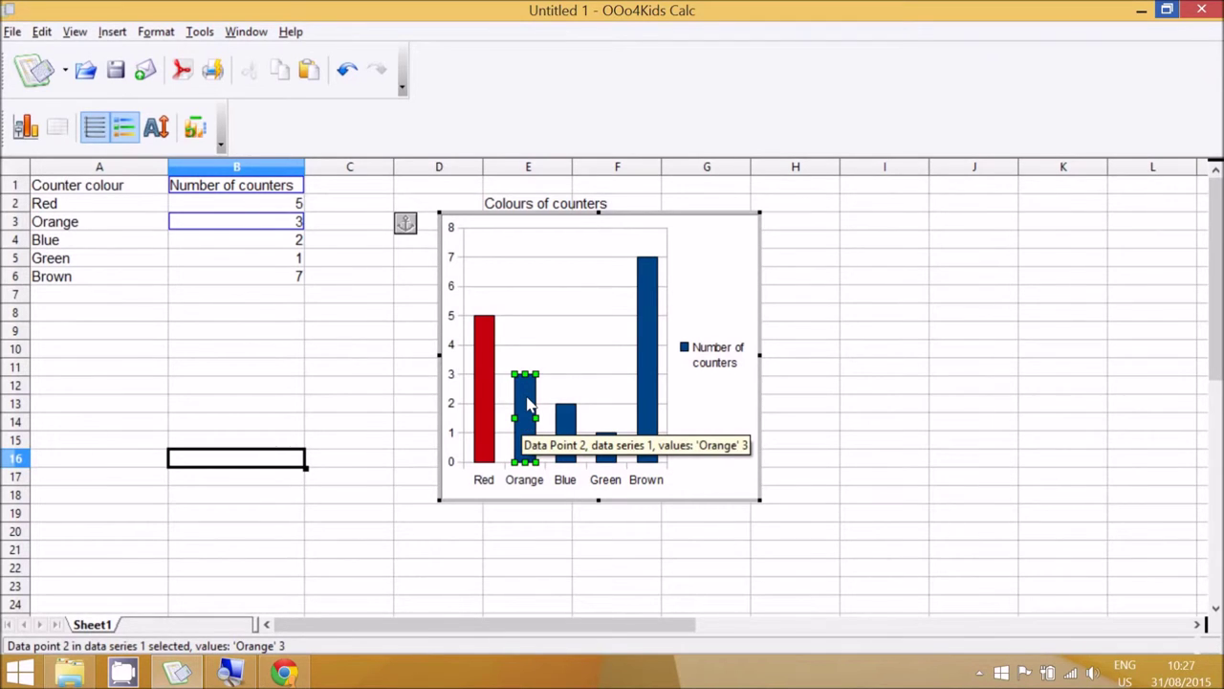
double_click(528, 406)
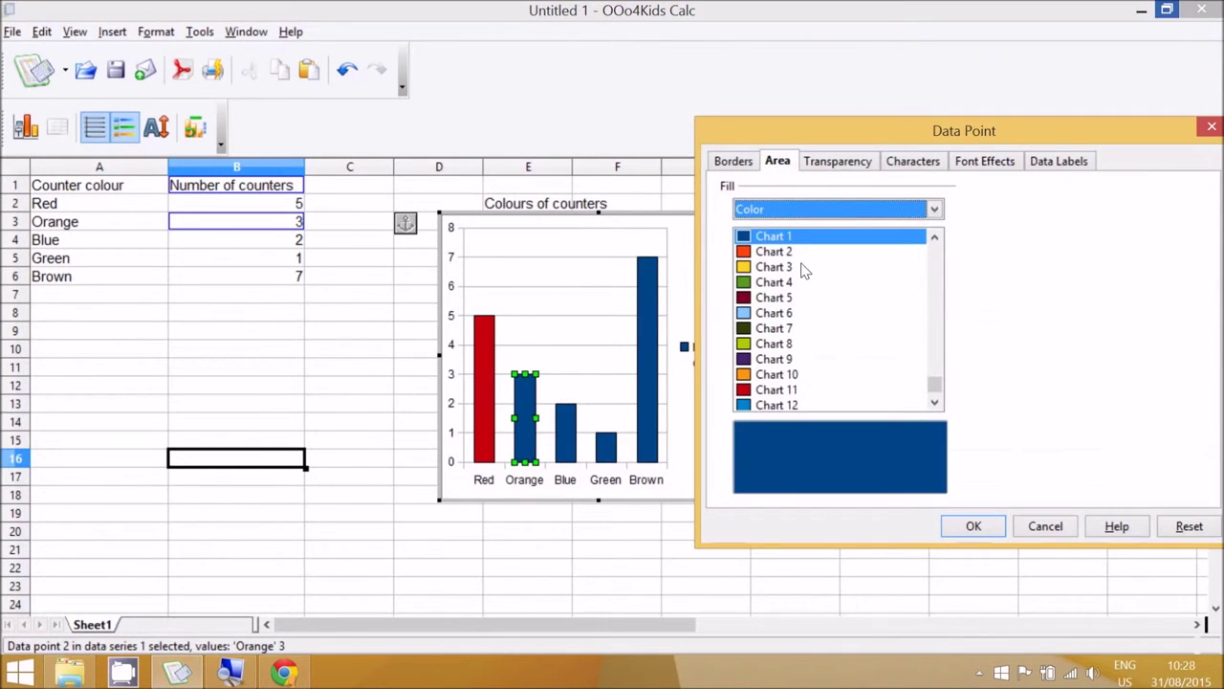
click(805, 268)
click(777, 250)
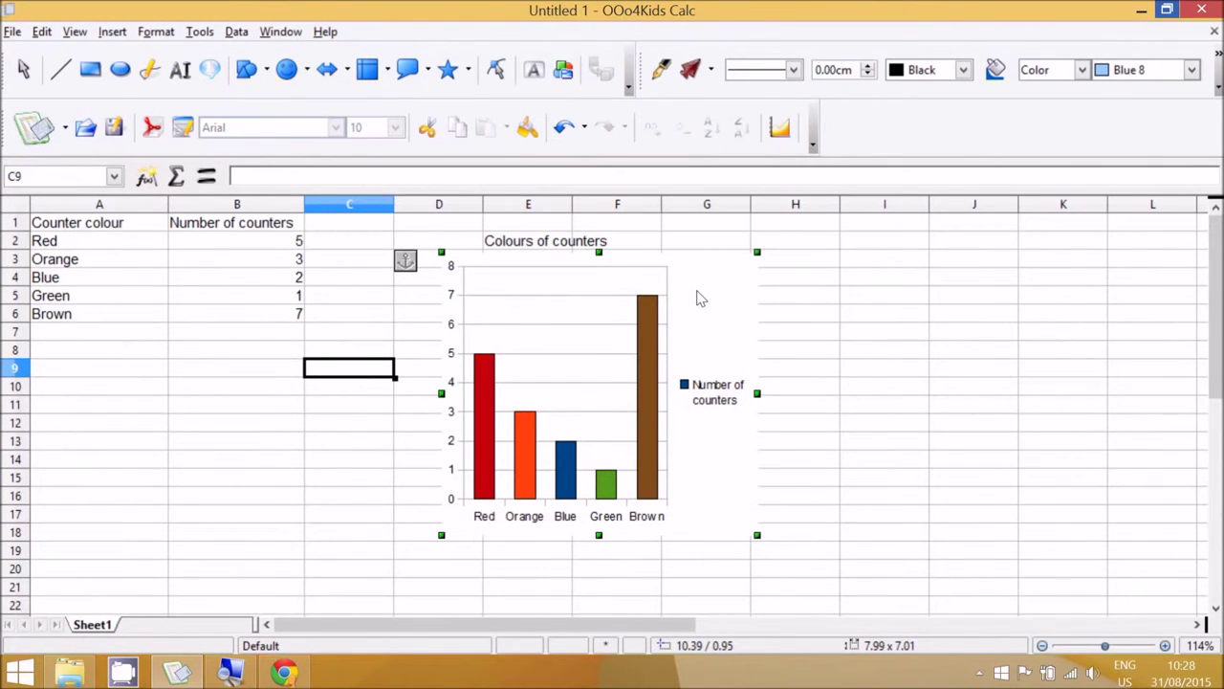
double_click(707, 301)
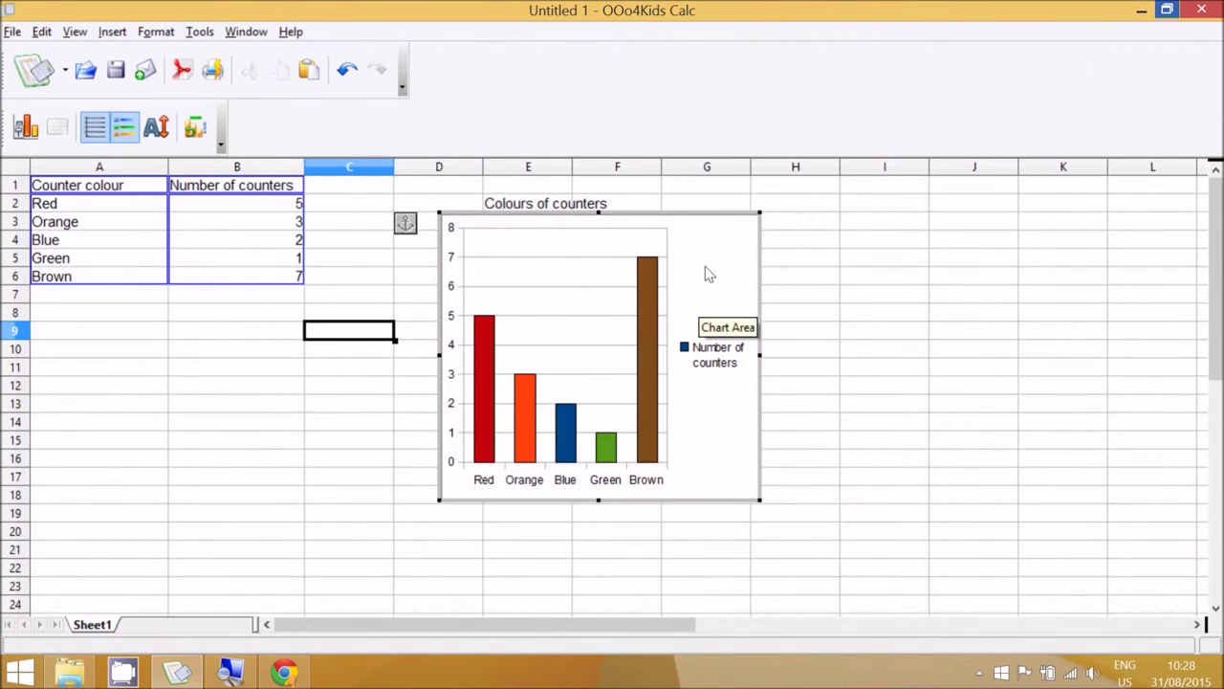
Open the chart area's formatting, glance at its border options, and preview a gradient fill.
double_click(705, 267)
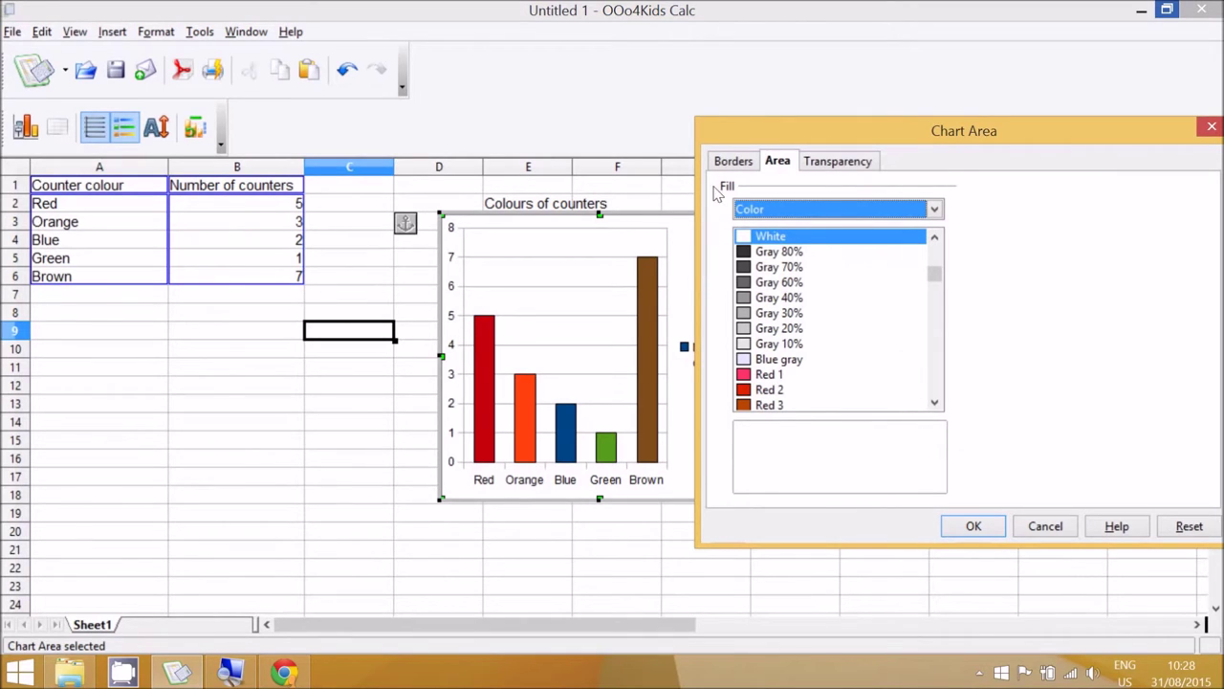
click(733, 162)
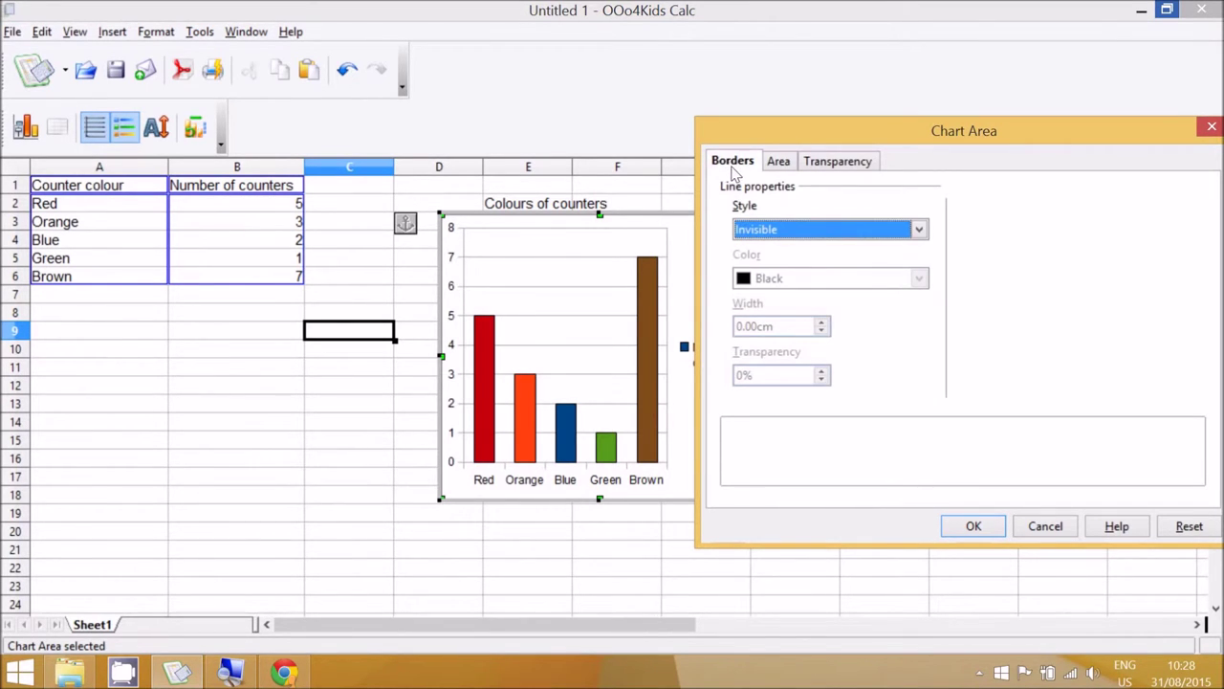
click(778, 162)
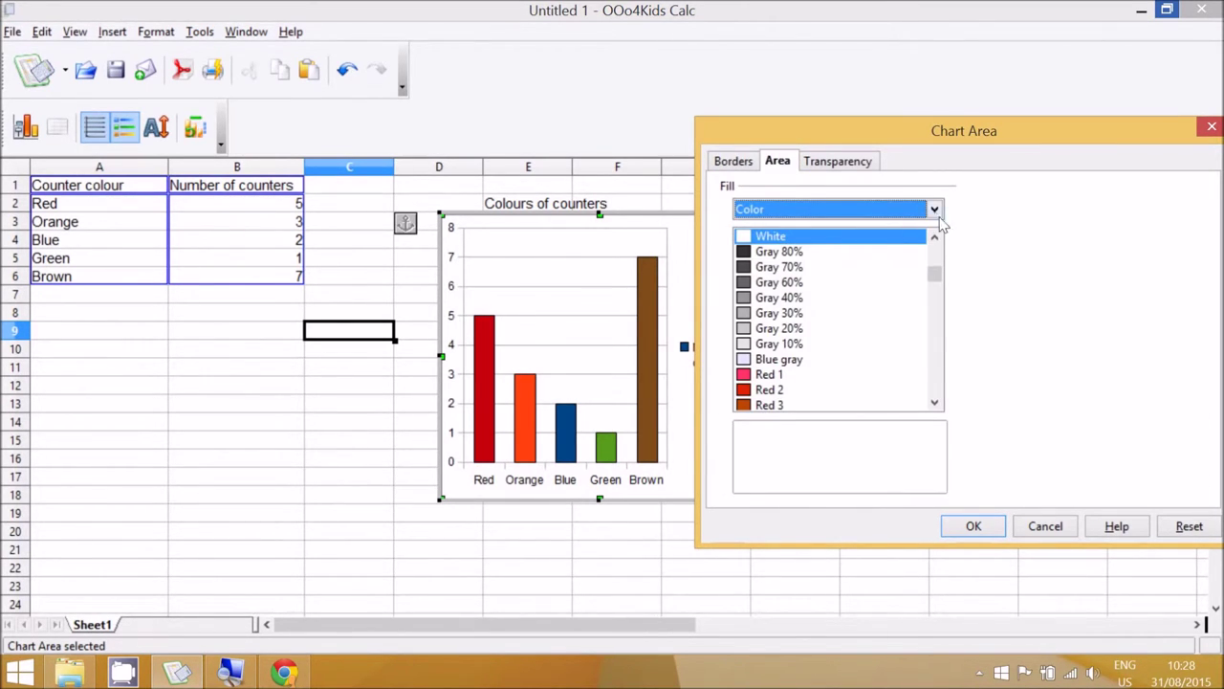
scroll(841, 372, down, 5)
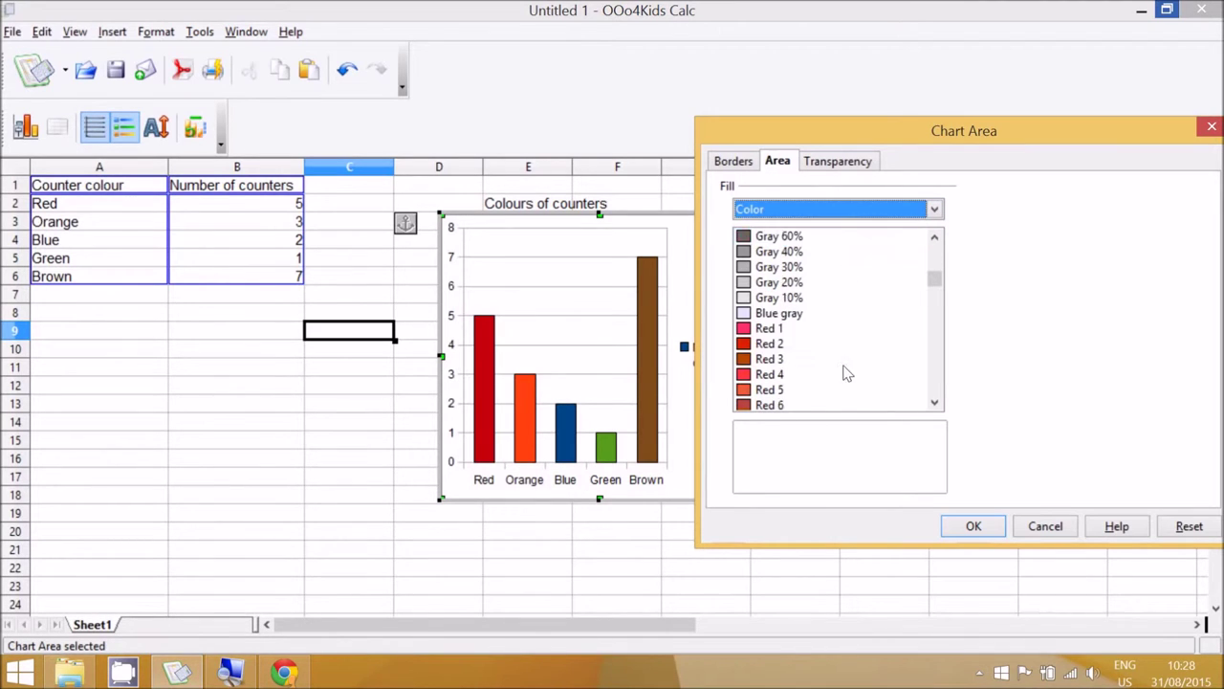
scroll(894, 268, up, 6)
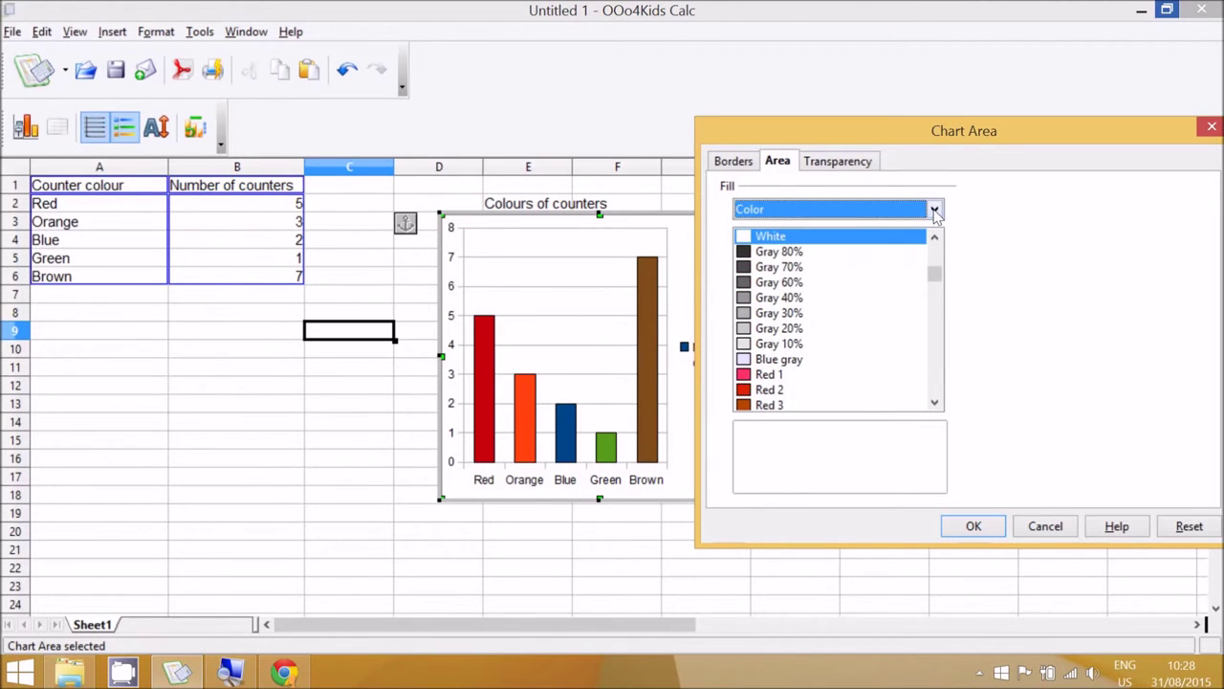
click(935, 208)
click(881, 267)
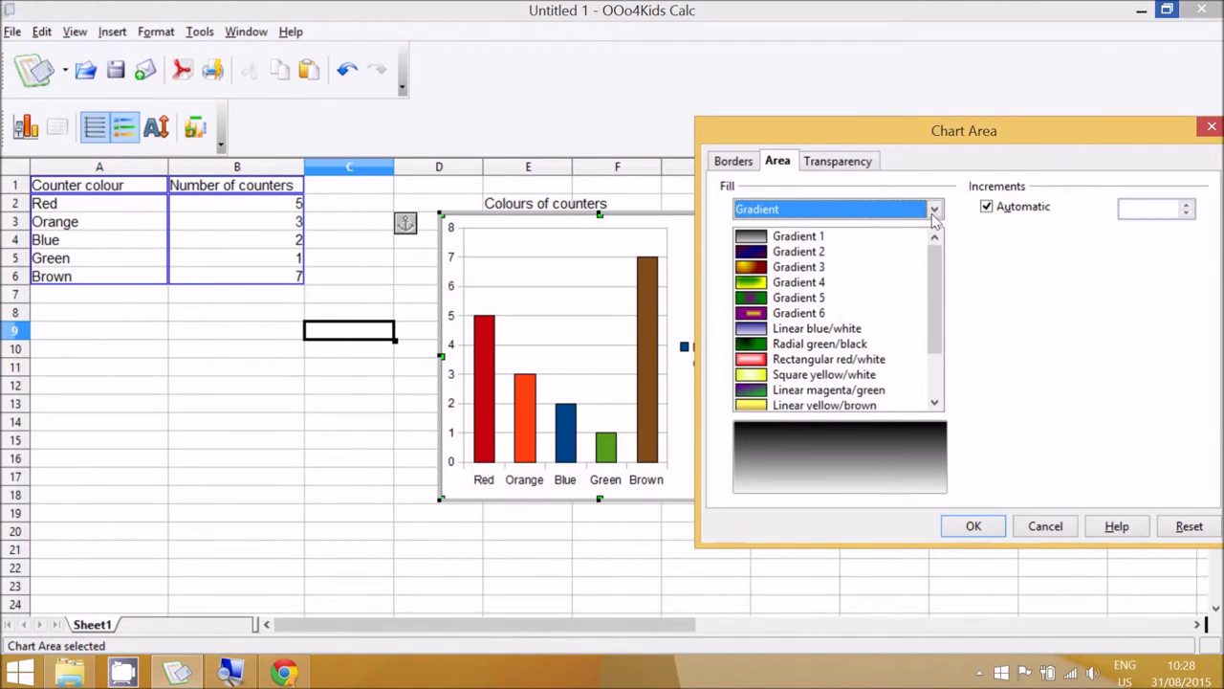
Try a hatching fill, then set the chart background to the Sky bitmap.
click(935, 210)
click(890, 277)
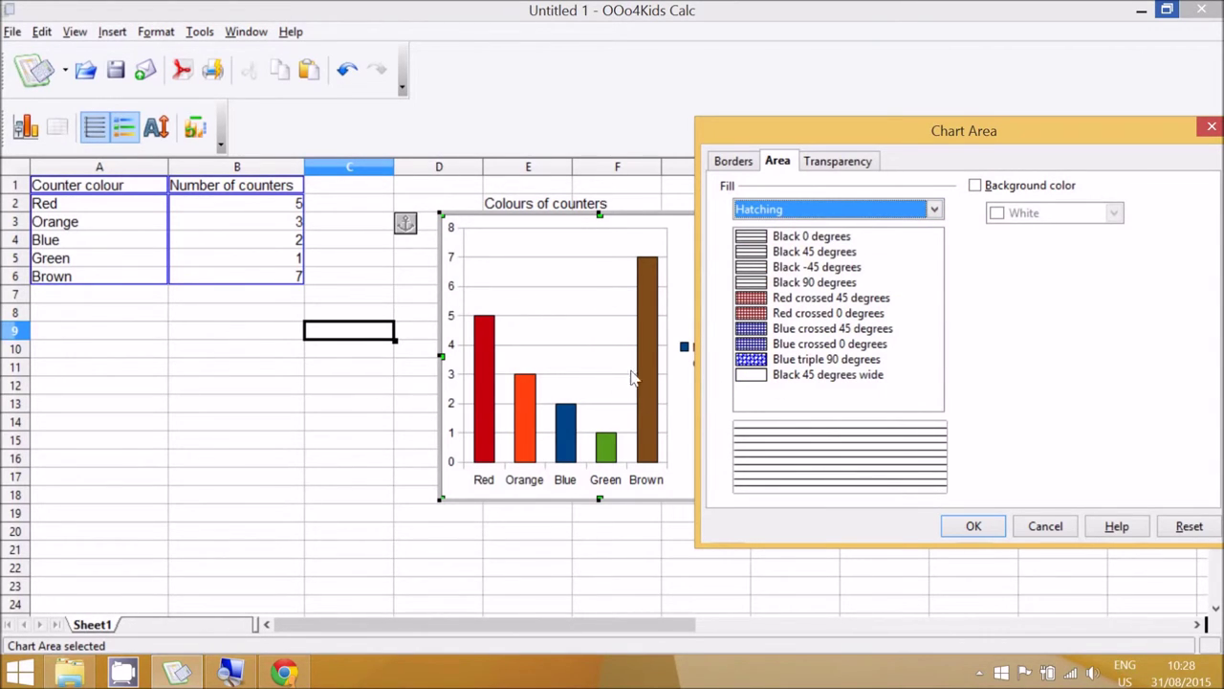
click(934, 212)
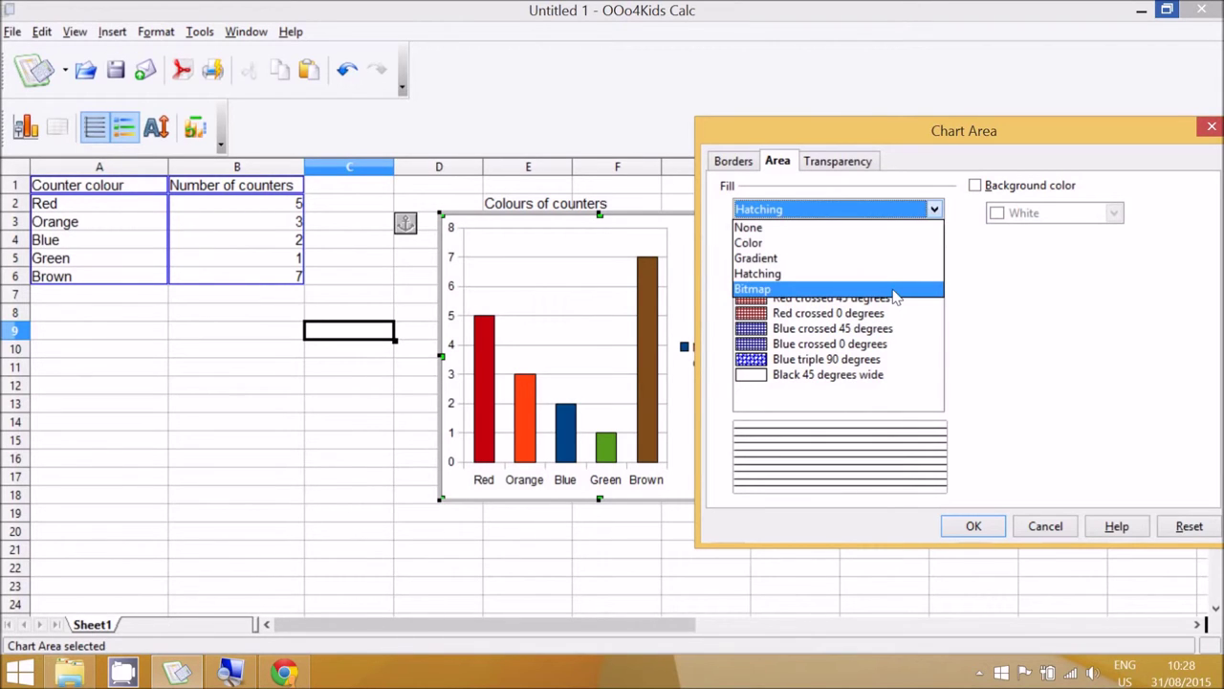
click(892, 291)
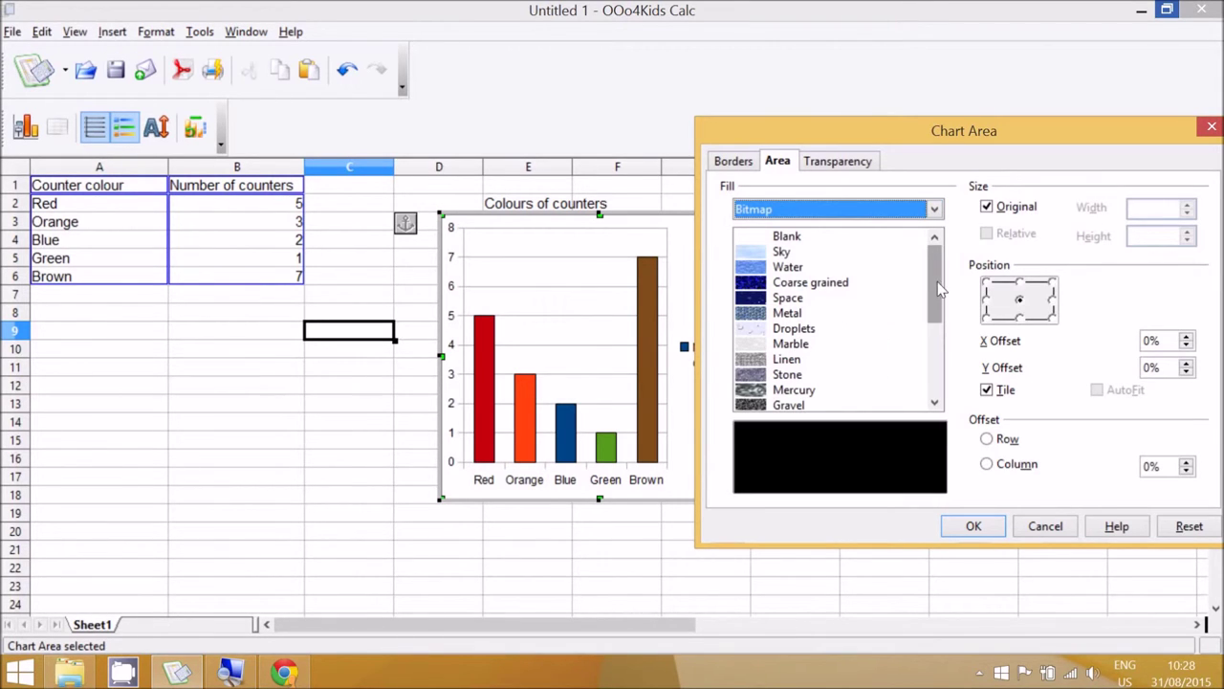
click(861, 253)
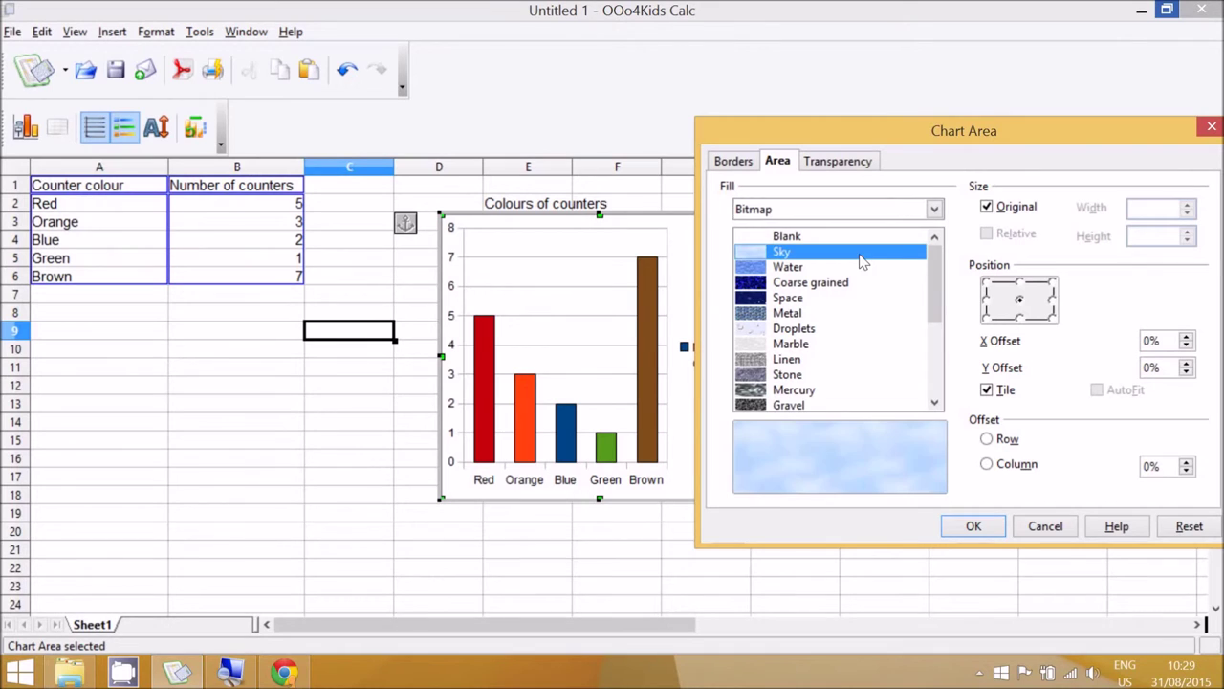
click(974, 527)
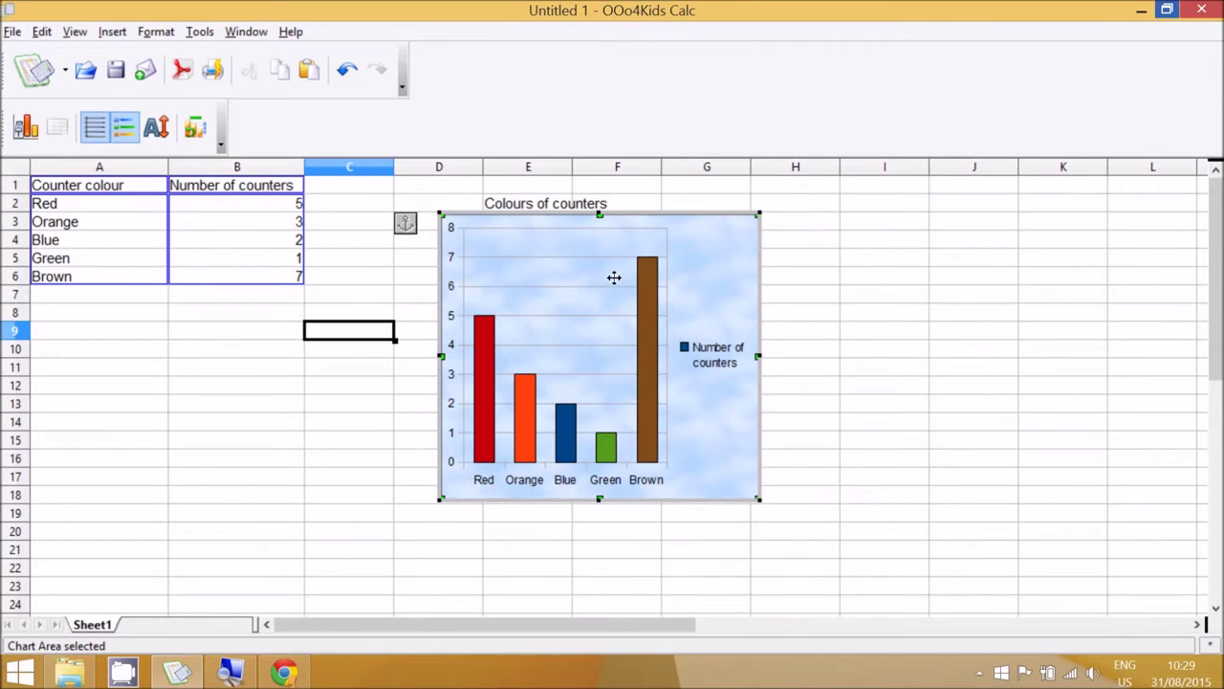
Leave chart editing and give the Red row (A2:B2) a light red background.
click(236, 371)
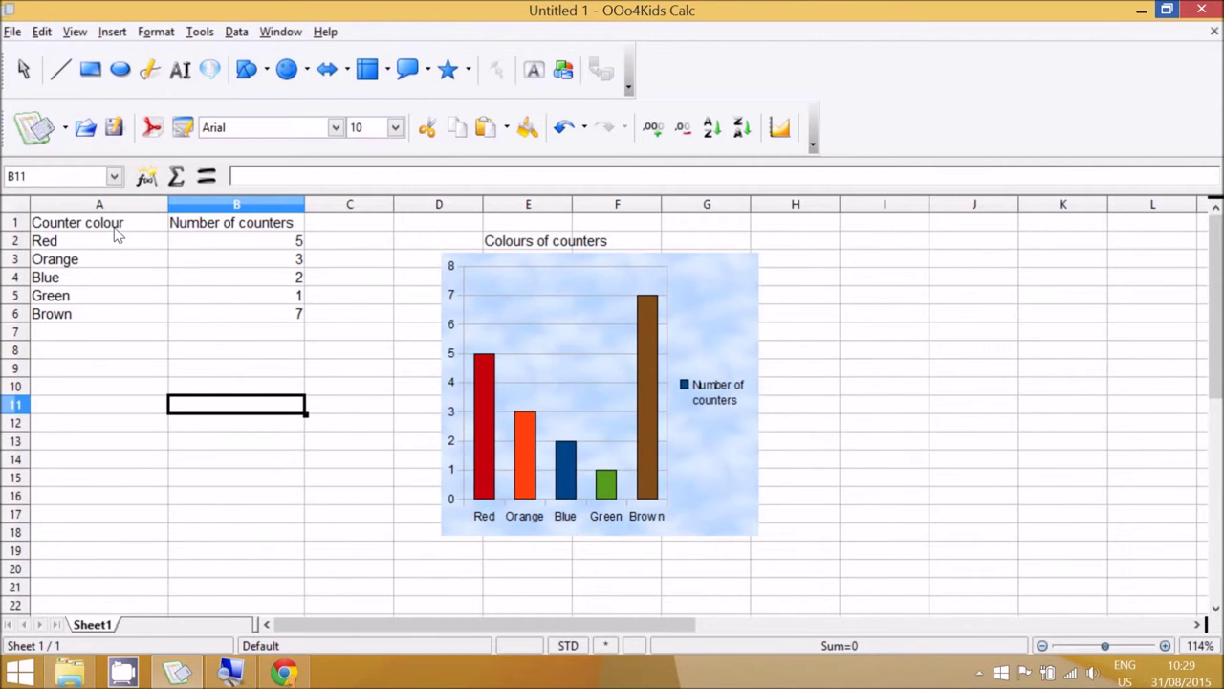
drag(103, 247, 265, 250)
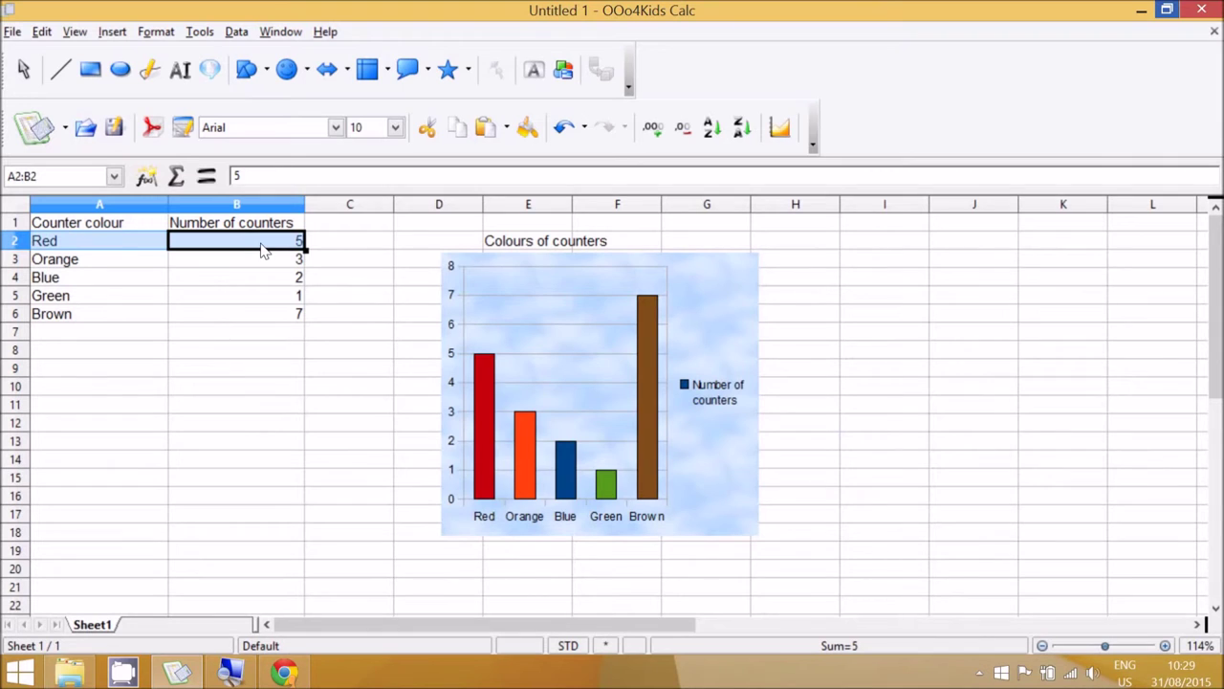
right_click(202, 244)
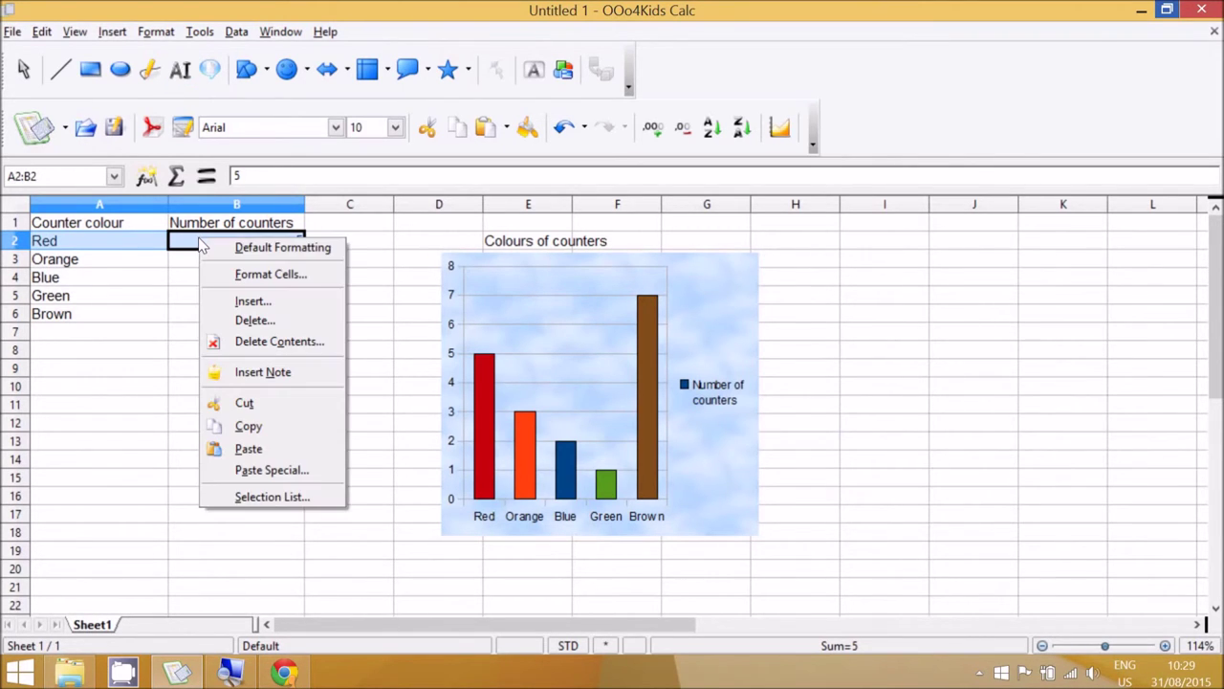
click(252, 277)
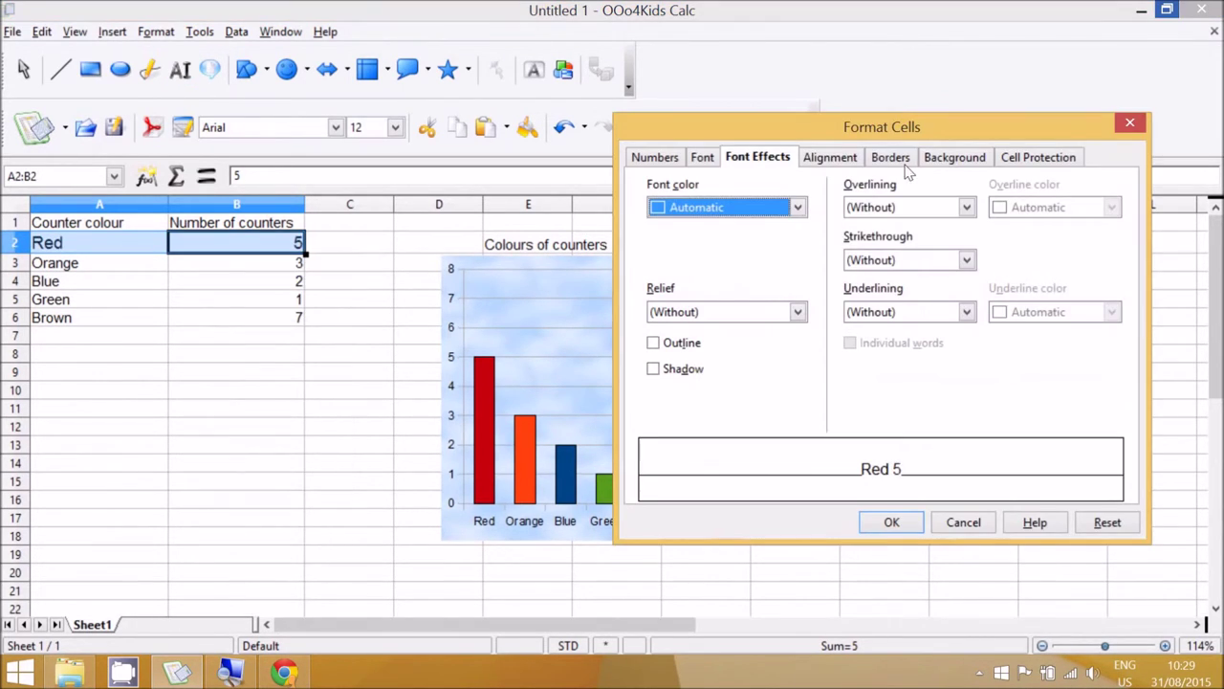
click(933, 159)
click(706, 245)
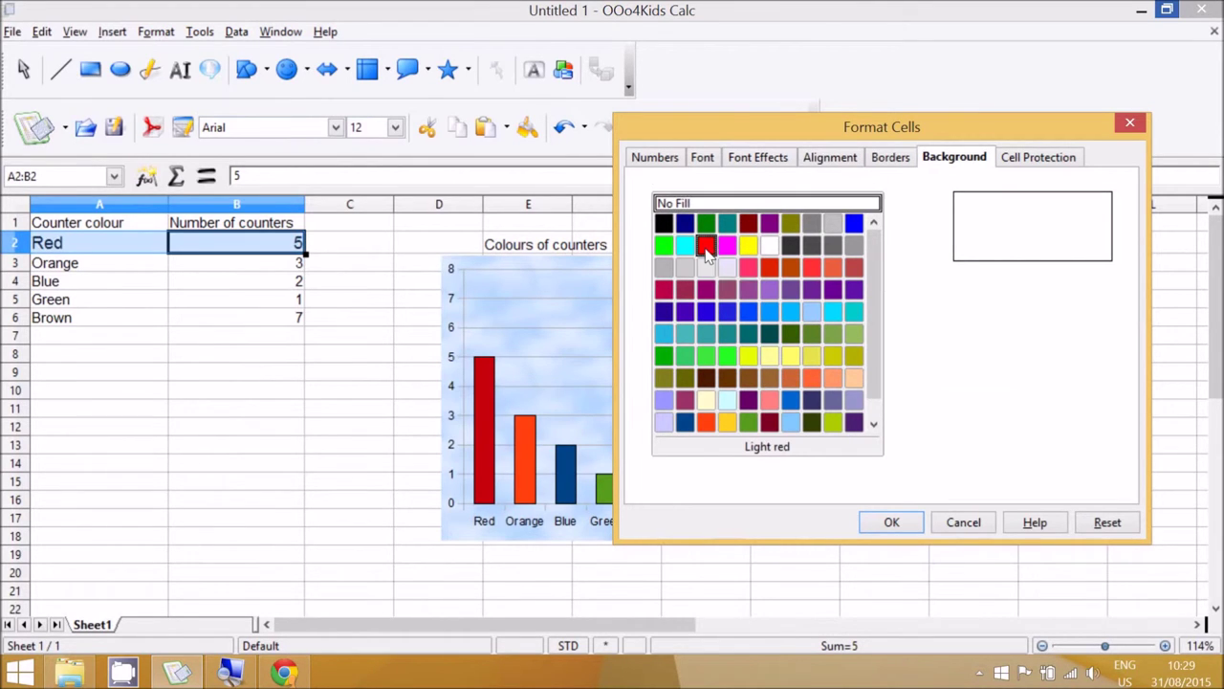
click(890, 524)
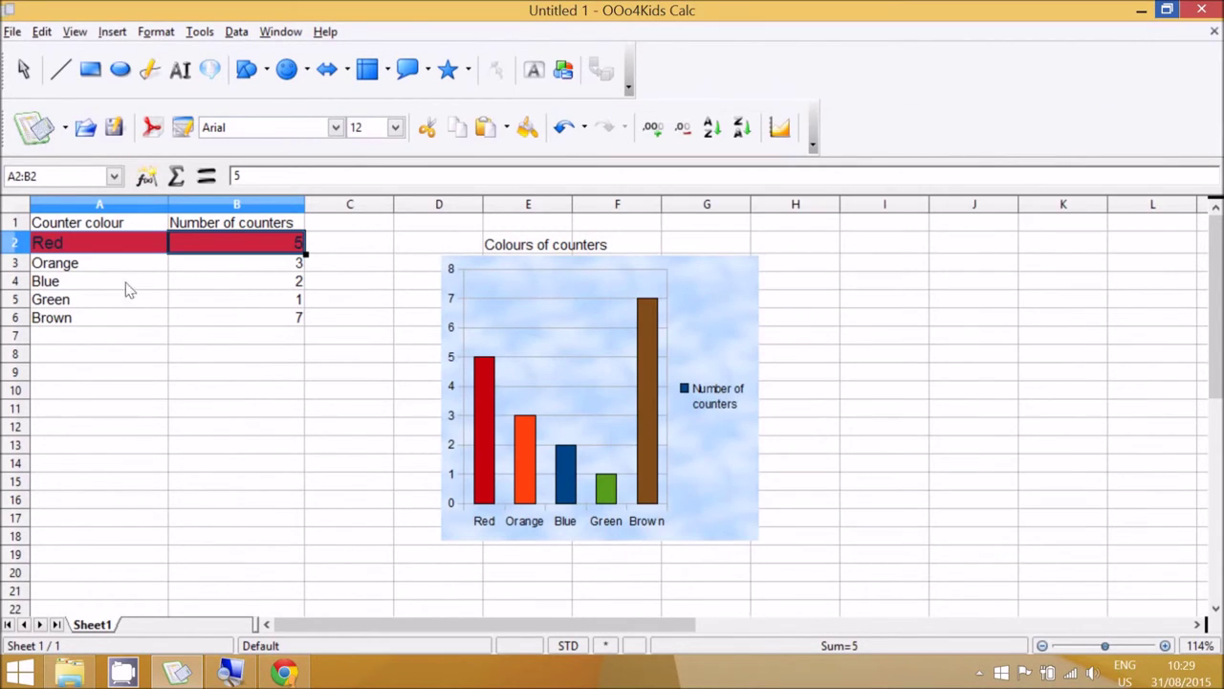
Open cell formatting for the Orange row A3:B3, then click cell A1.
drag(151, 268, 184, 268)
right_click(189, 270)
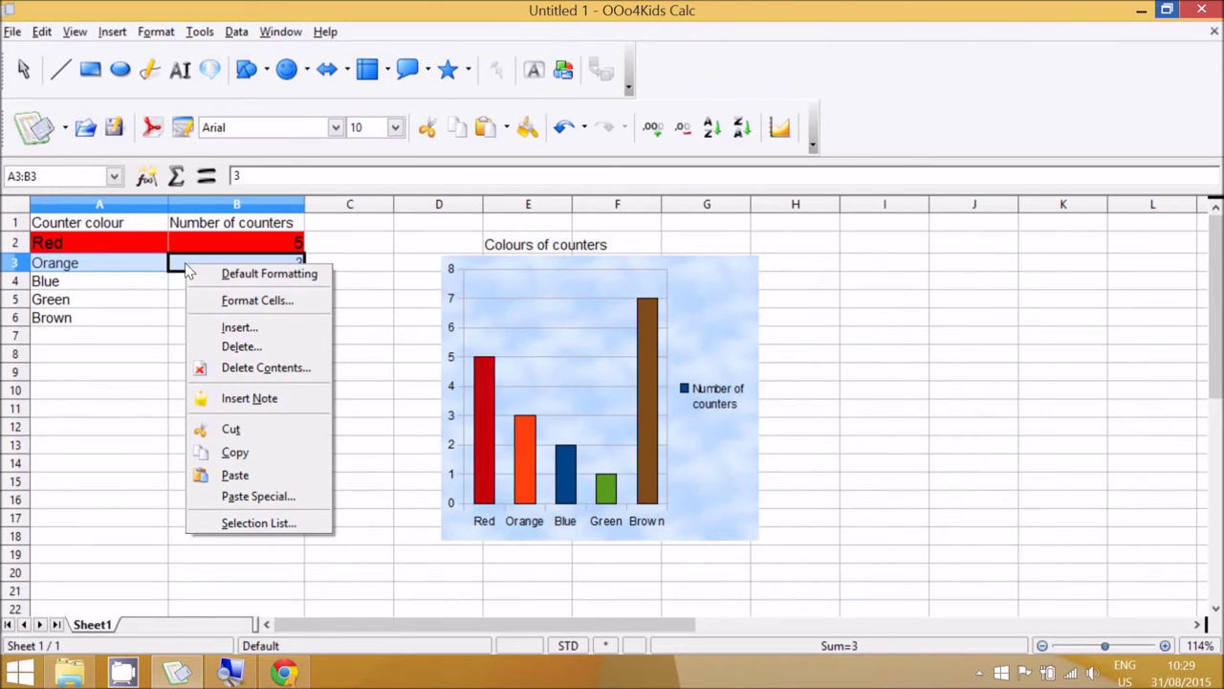
click(237, 302)
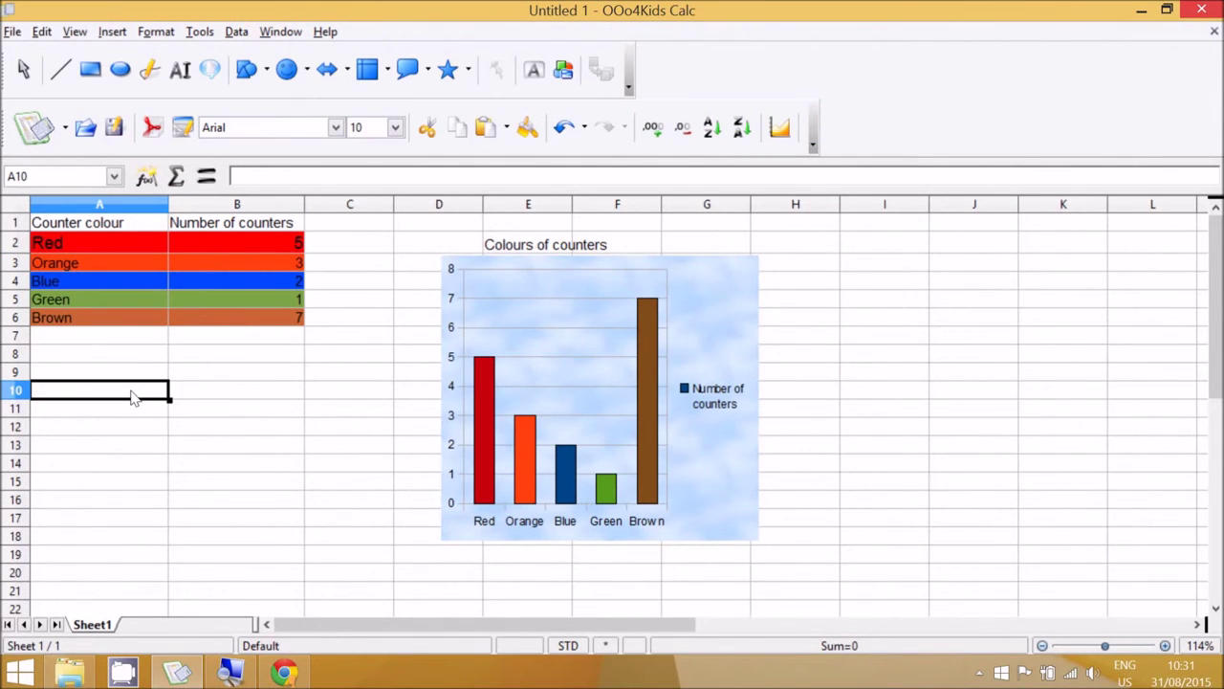
click(145, 227)
Set table A1:B6 to DejaVu Sans at size 14.
drag(145, 227, 211, 317)
click(336, 127)
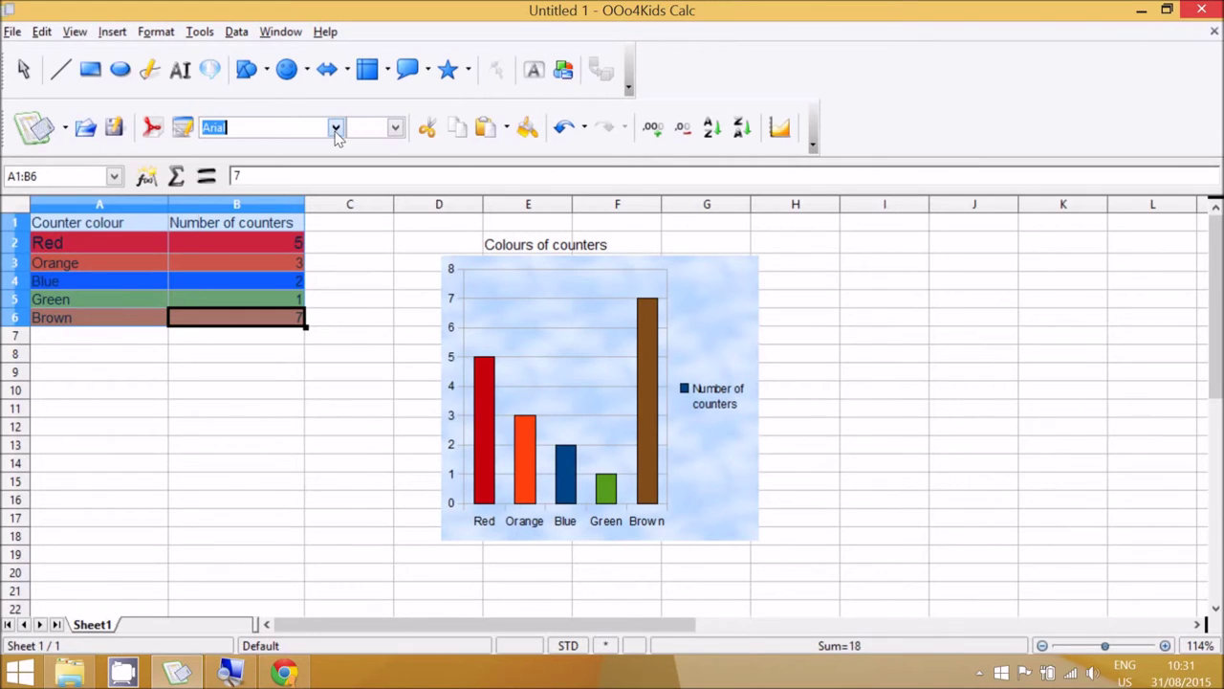
scroll(309, 368, down, 8)
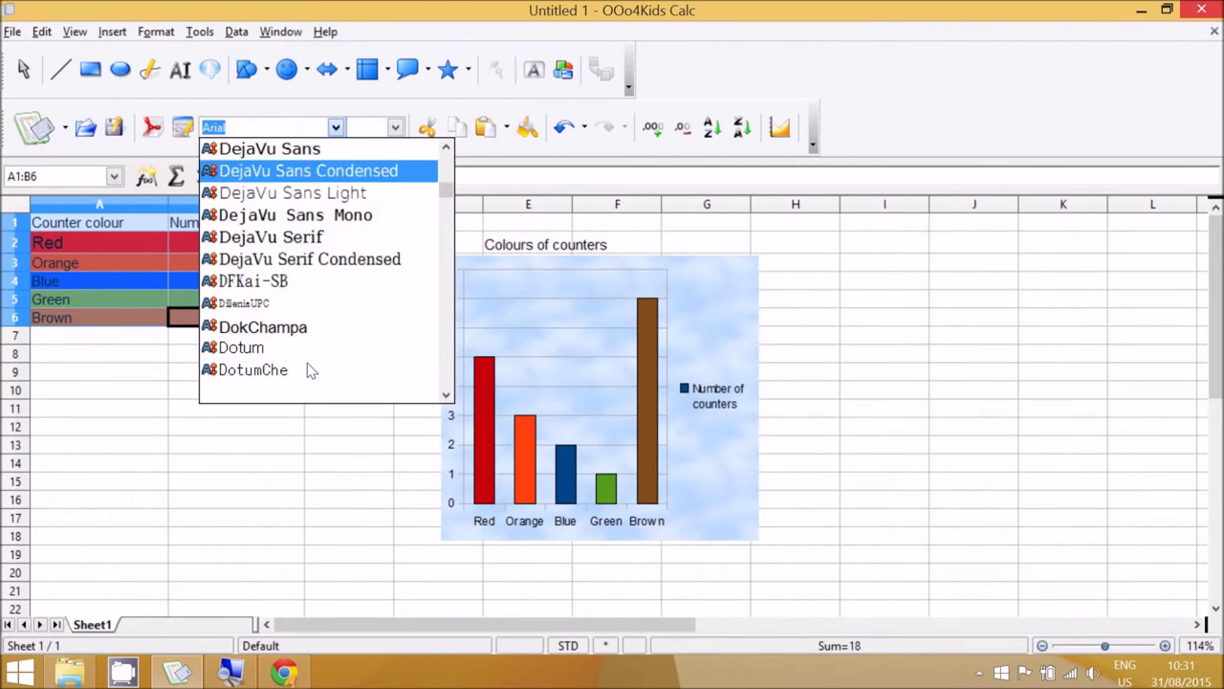
scroll(328, 336, up, 3)
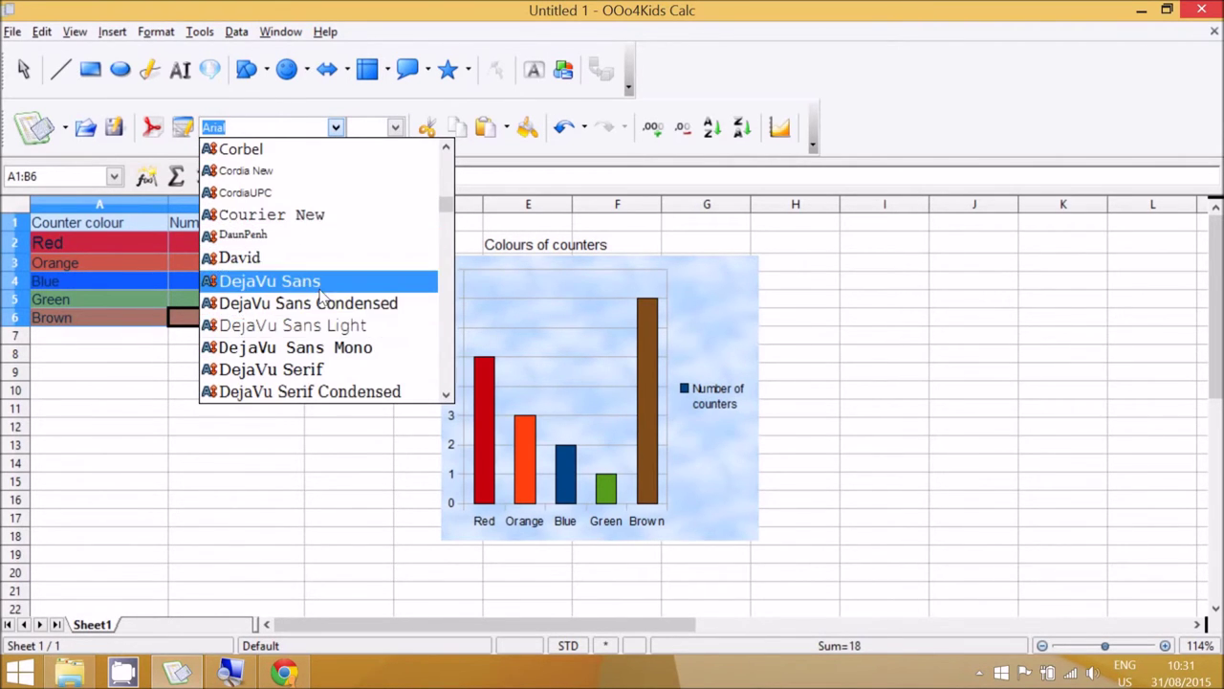
click(330, 280)
click(394, 128)
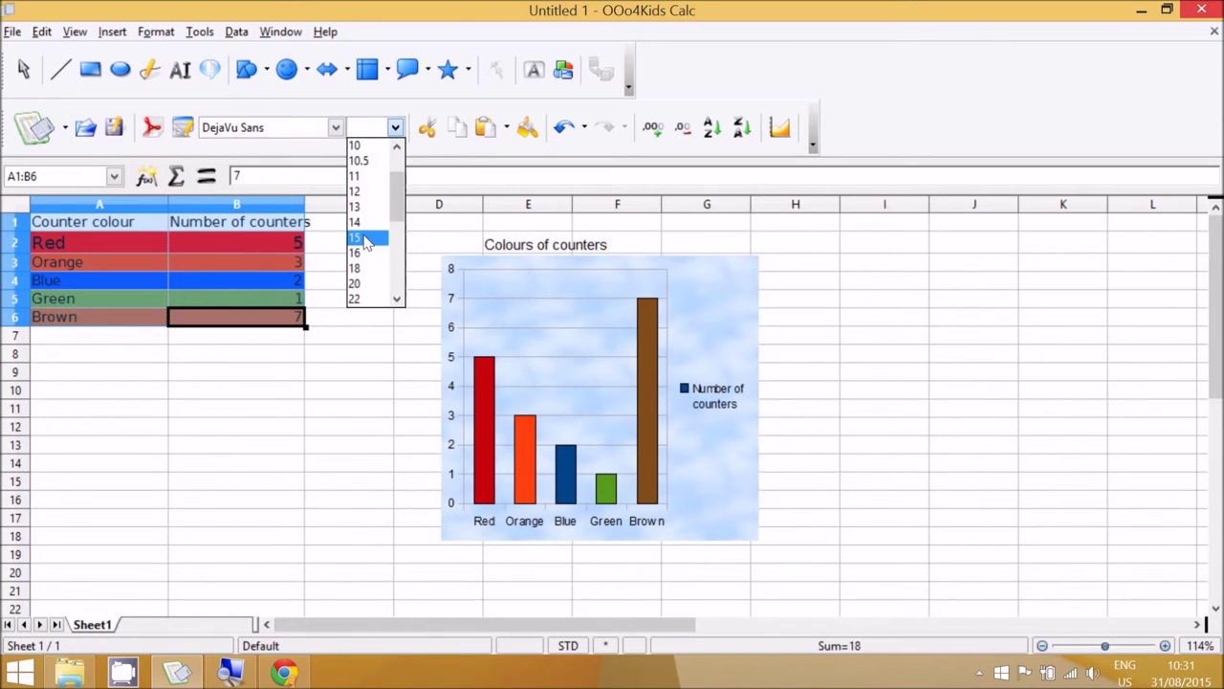
click(363, 226)
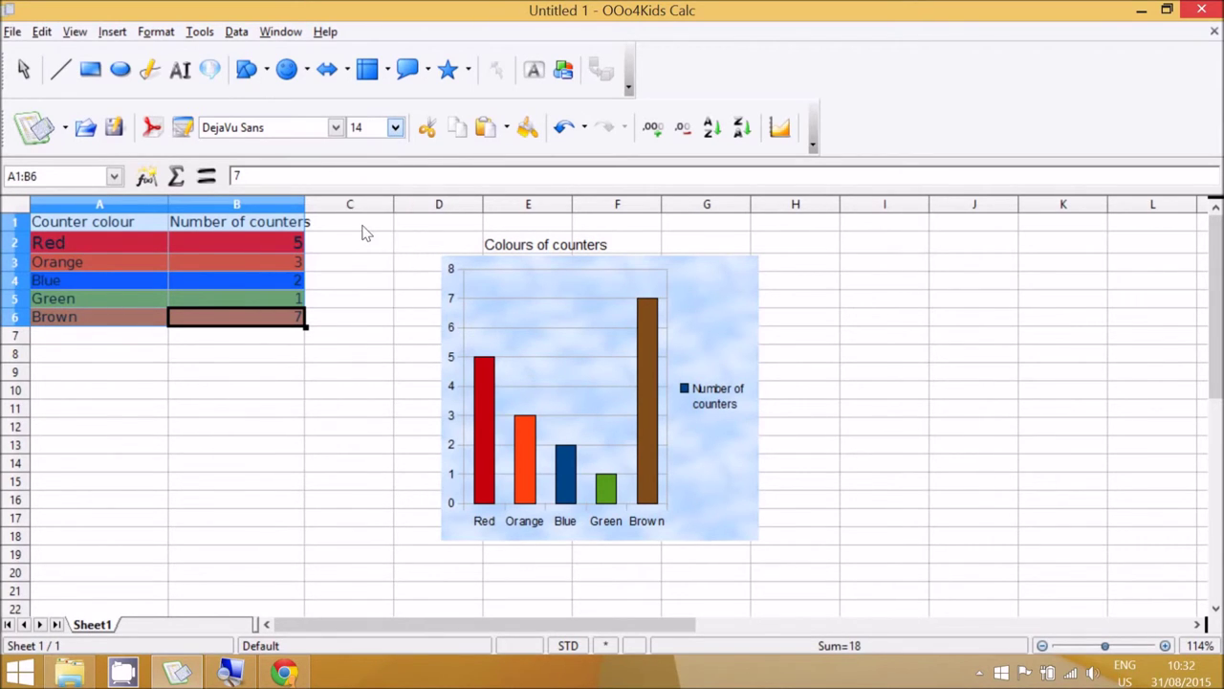
Widen columns B and A so the headings fit, then reselect A1:B6.
drag(307, 208, 376, 213)
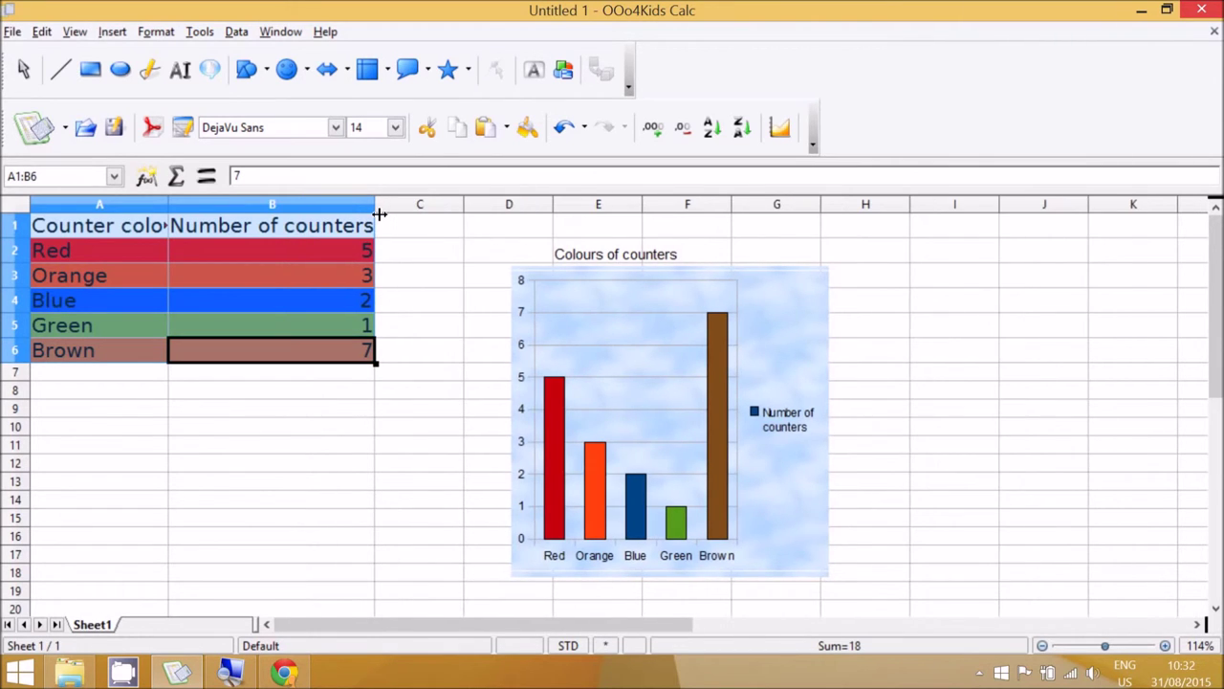
drag(172, 204, 203, 206)
click(208, 463)
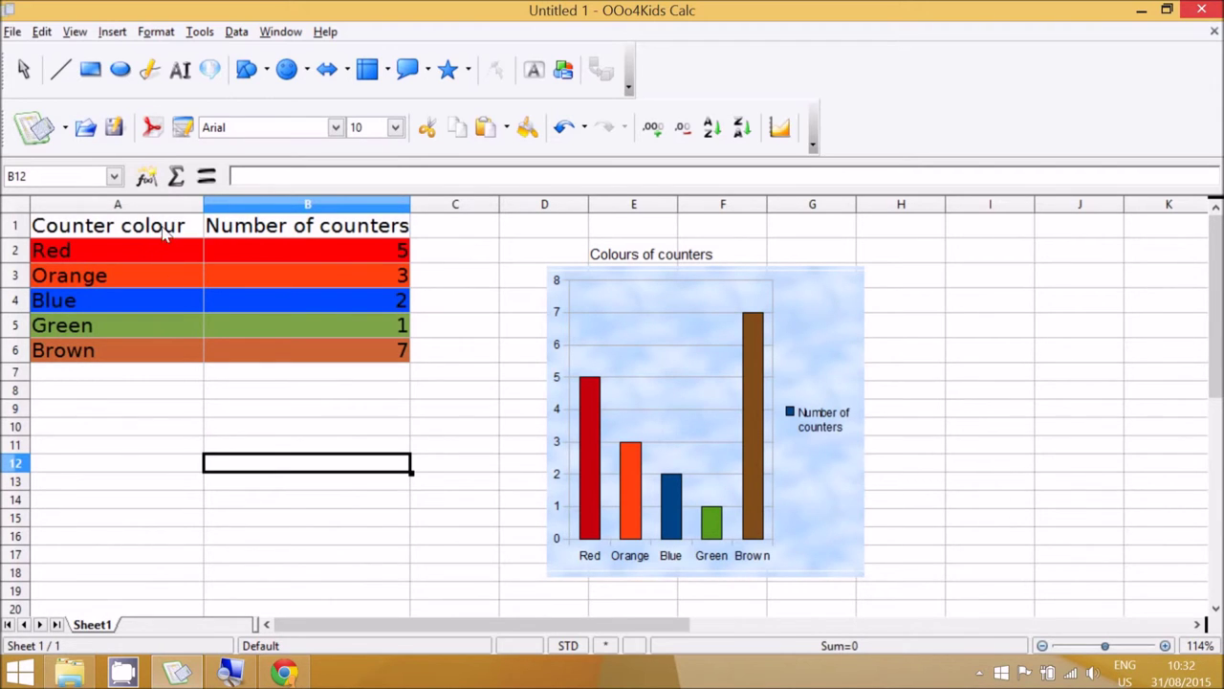
drag(165, 234, 273, 355)
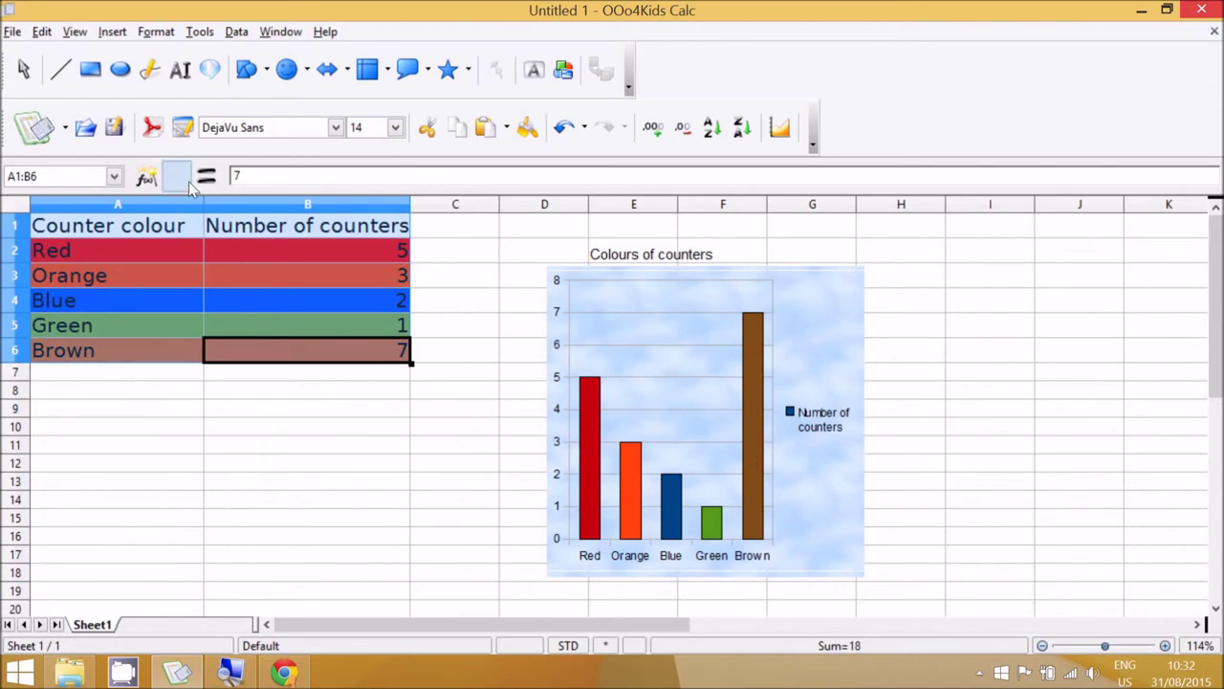
Insert a pie chart of the table with 3D look in Simple style.
click(117, 33)
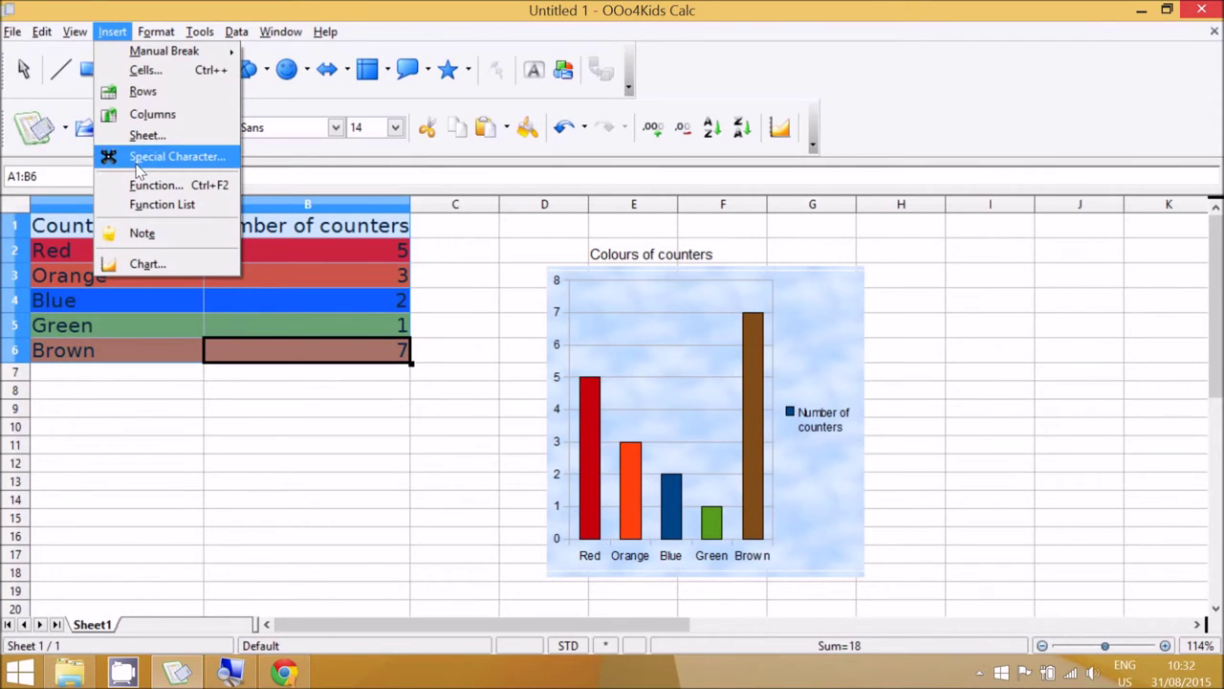
click(153, 265)
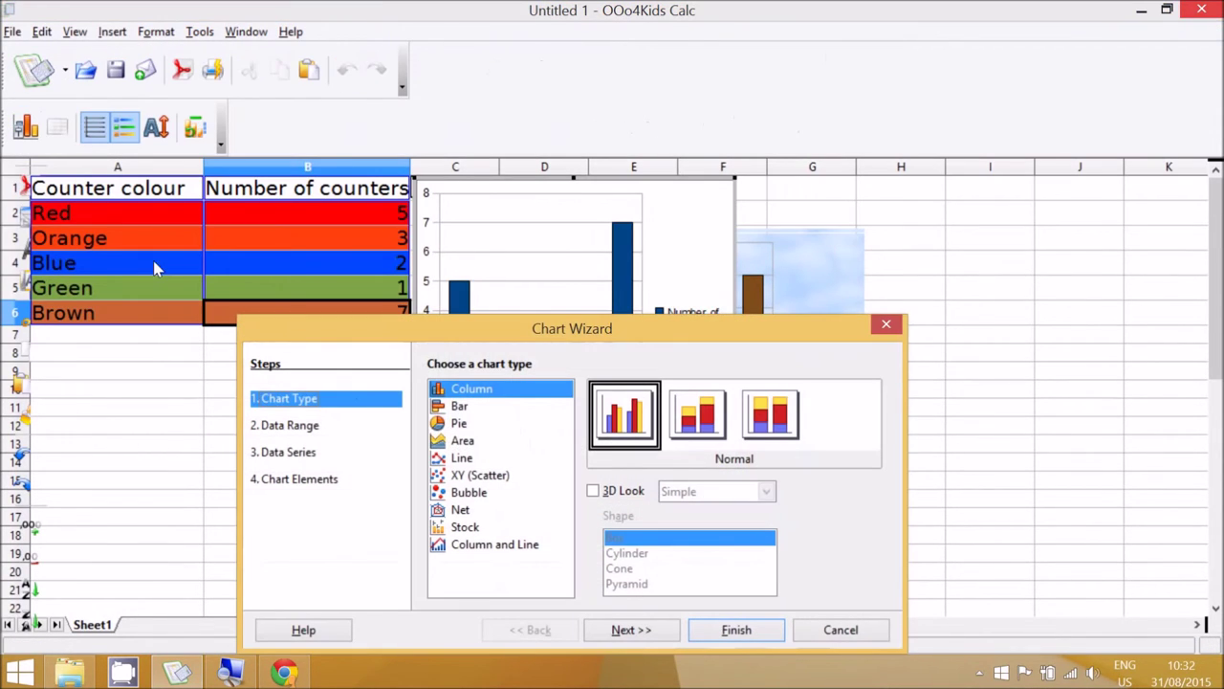
click(459, 424)
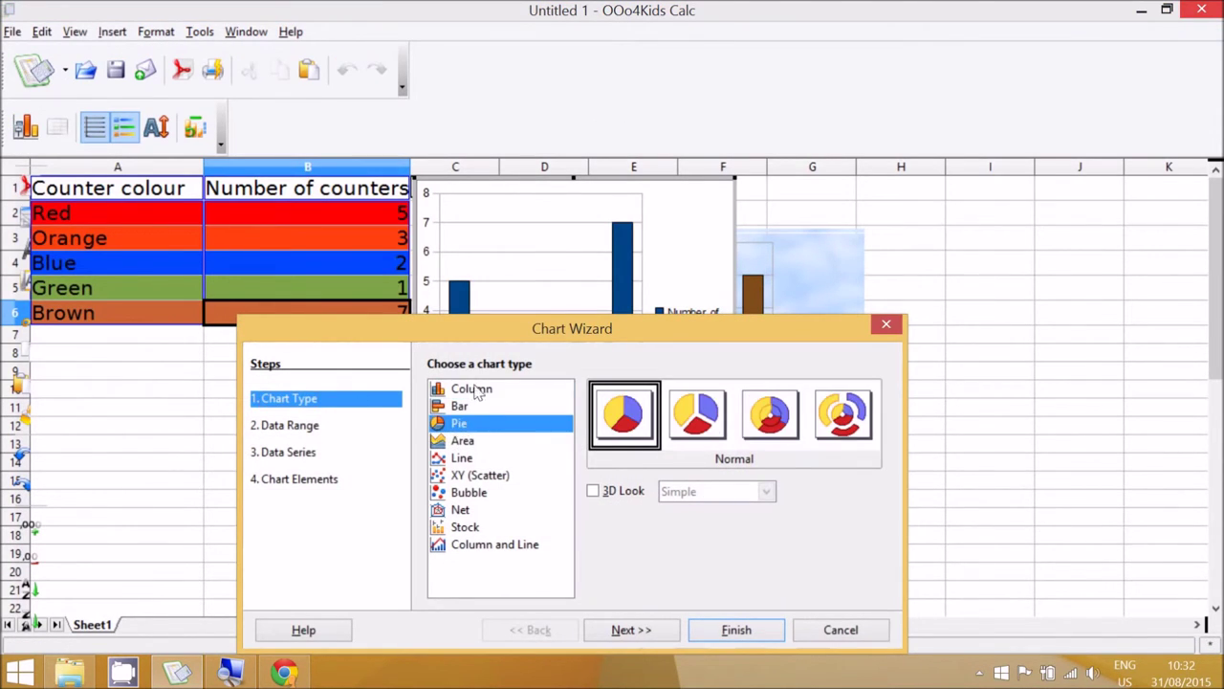
drag(454, 326, 449, 251)
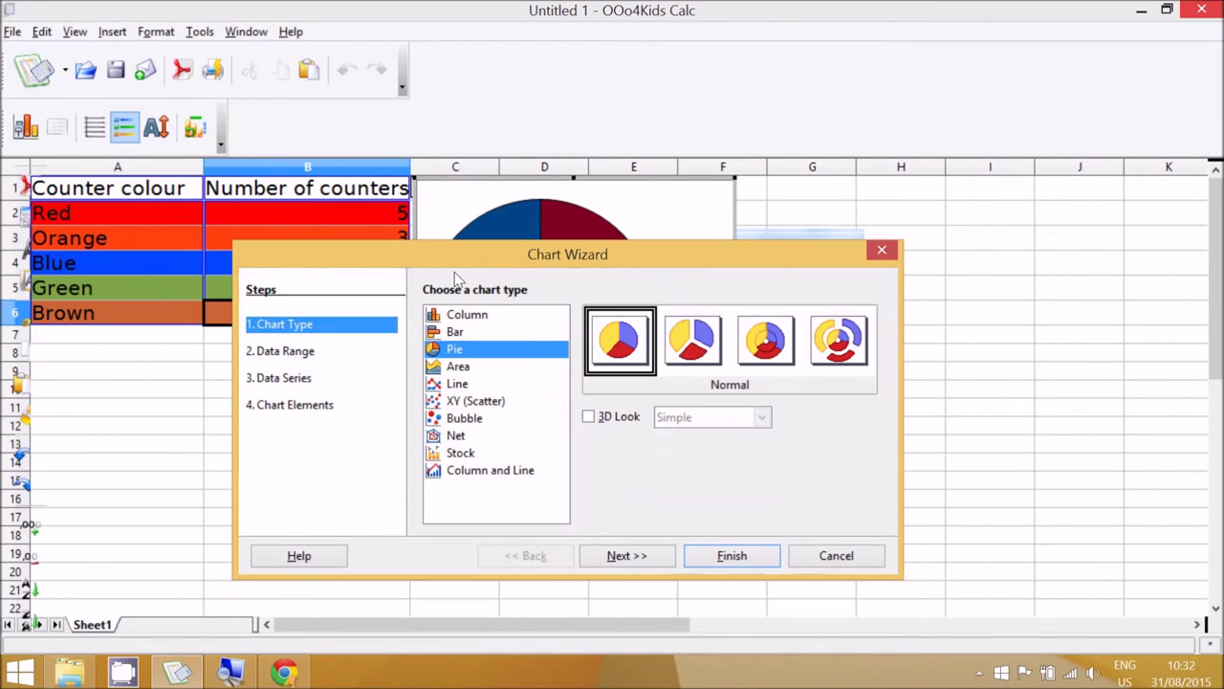
click(589, 418)
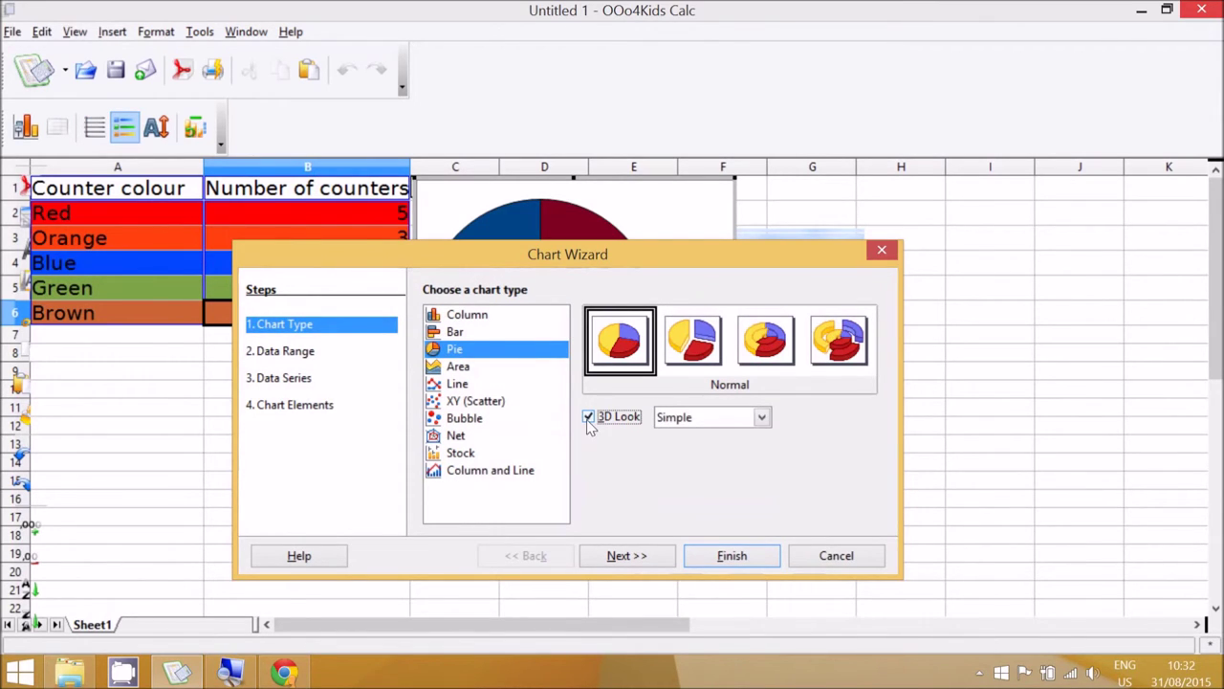
click(762, 418)
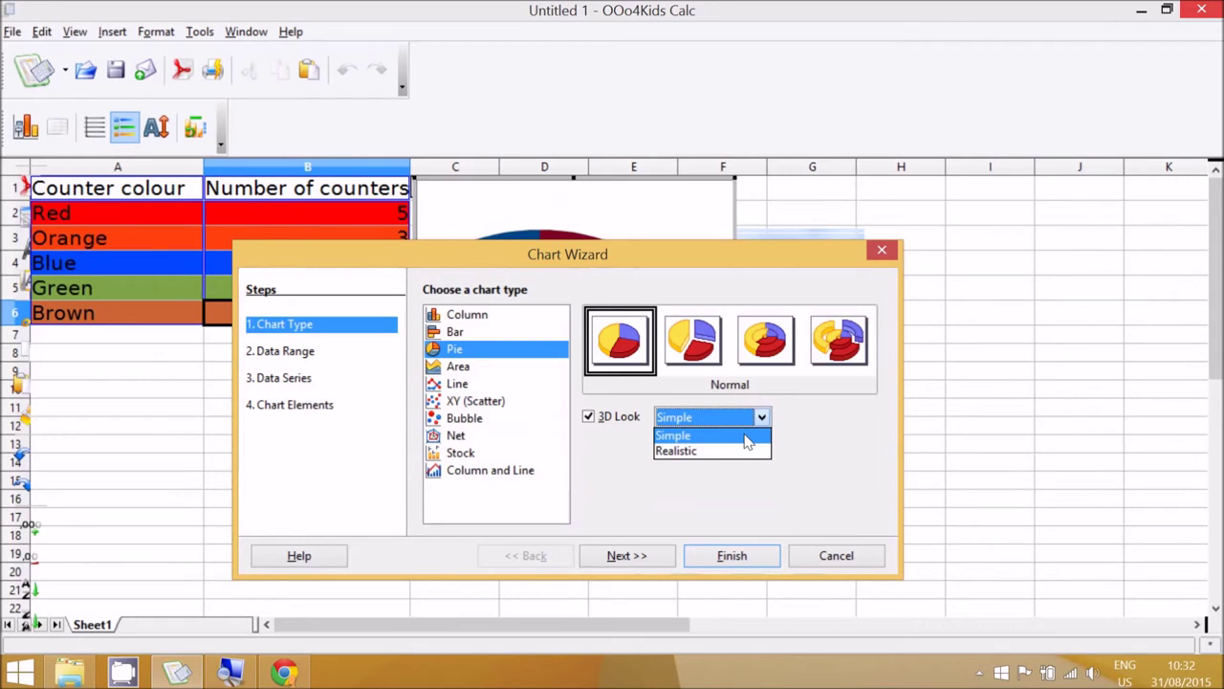
click(745, 438)
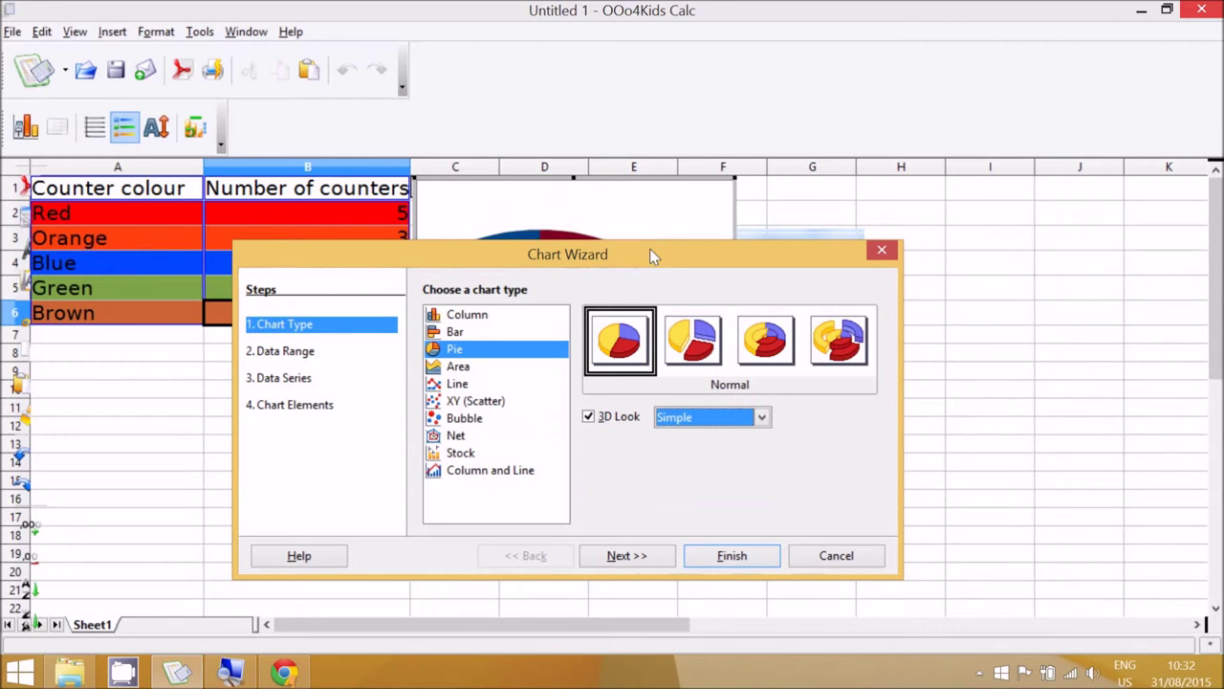
click(708, 561)
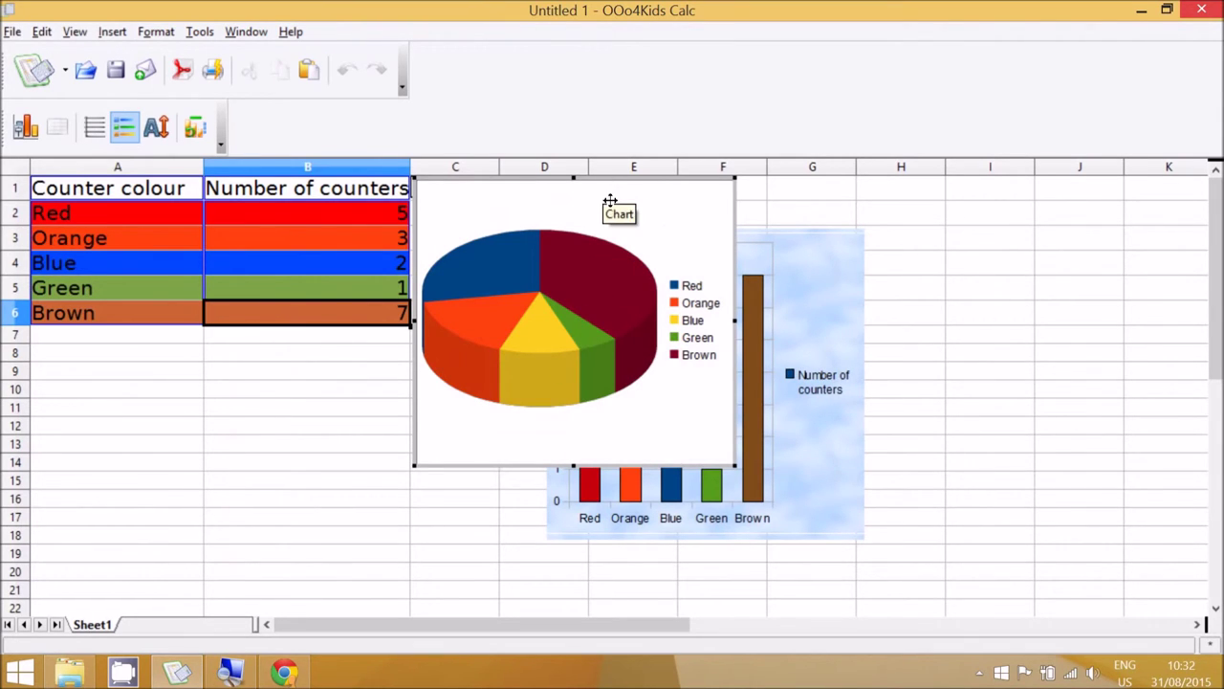
Move the 3D pie chart below the table over columns A–B.
double_click(596, 210)
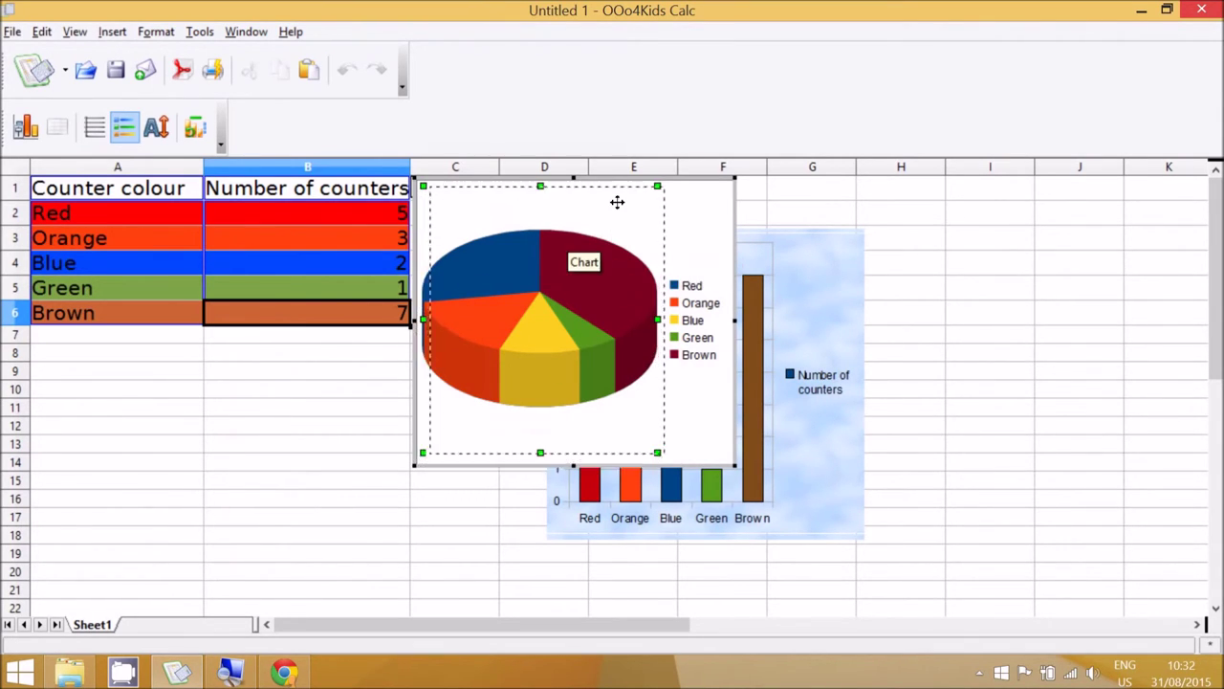
drag(617, 202, 624, 203)
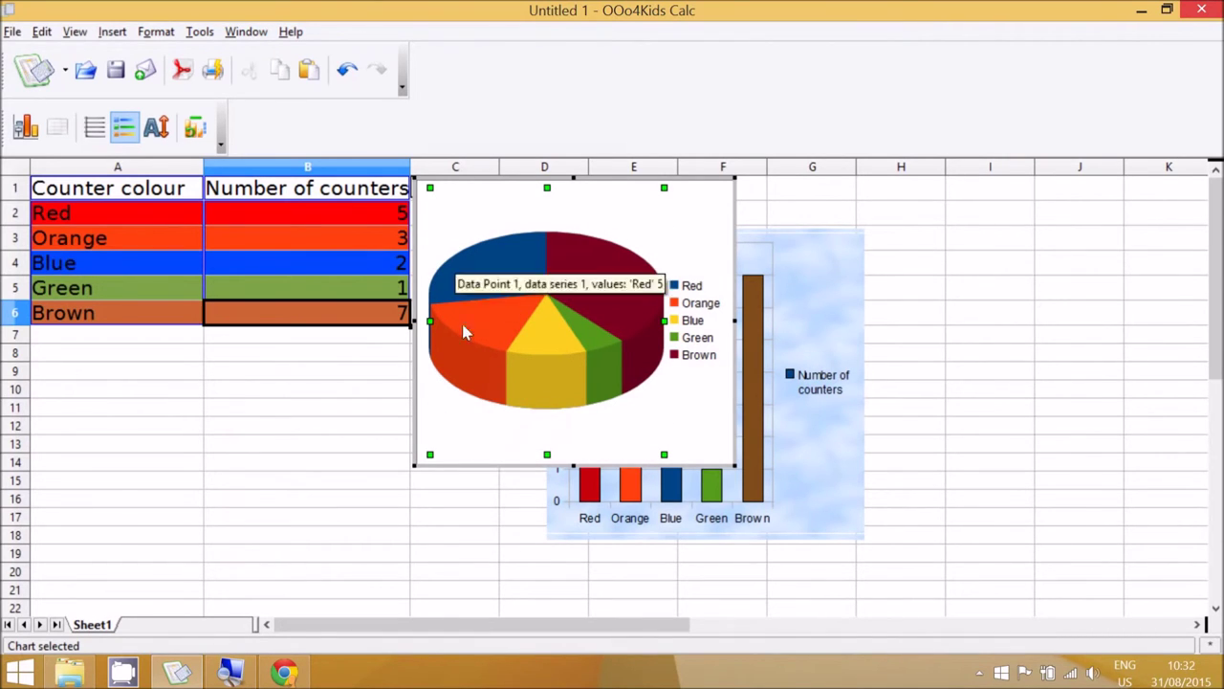
click(728, 207)
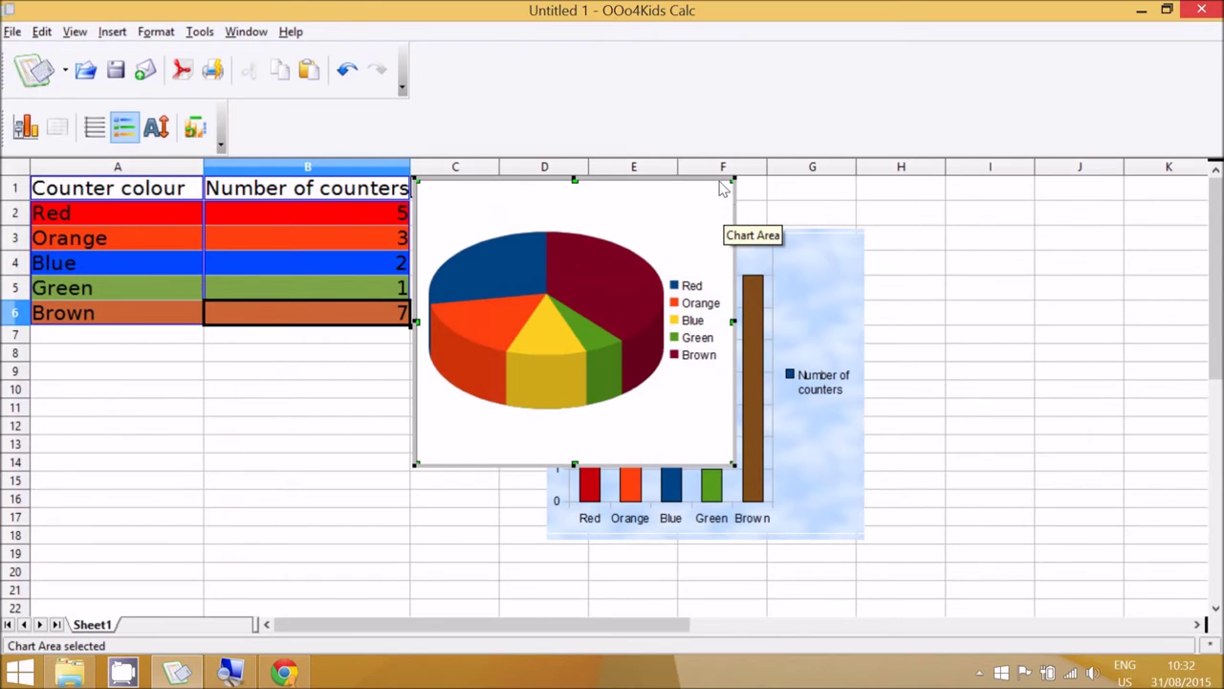
drag(726, 187, 363, 355)
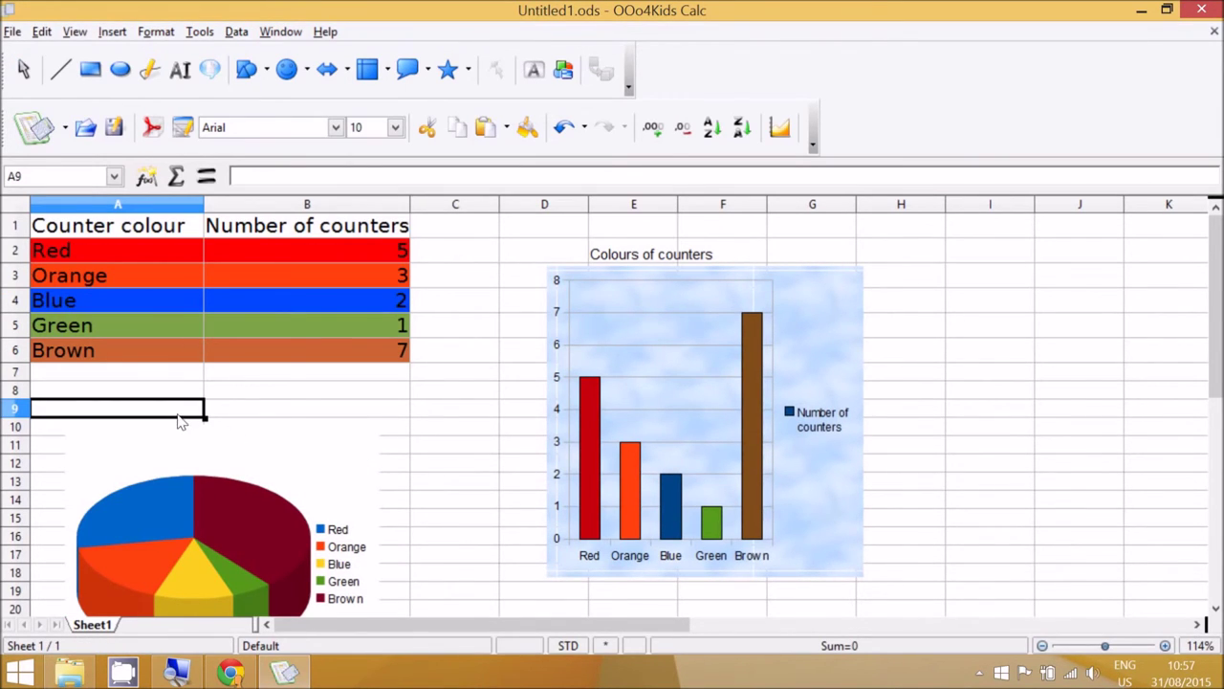
Enter the heading 'Colours of counters' in cell A9.
text(Colours of counters)
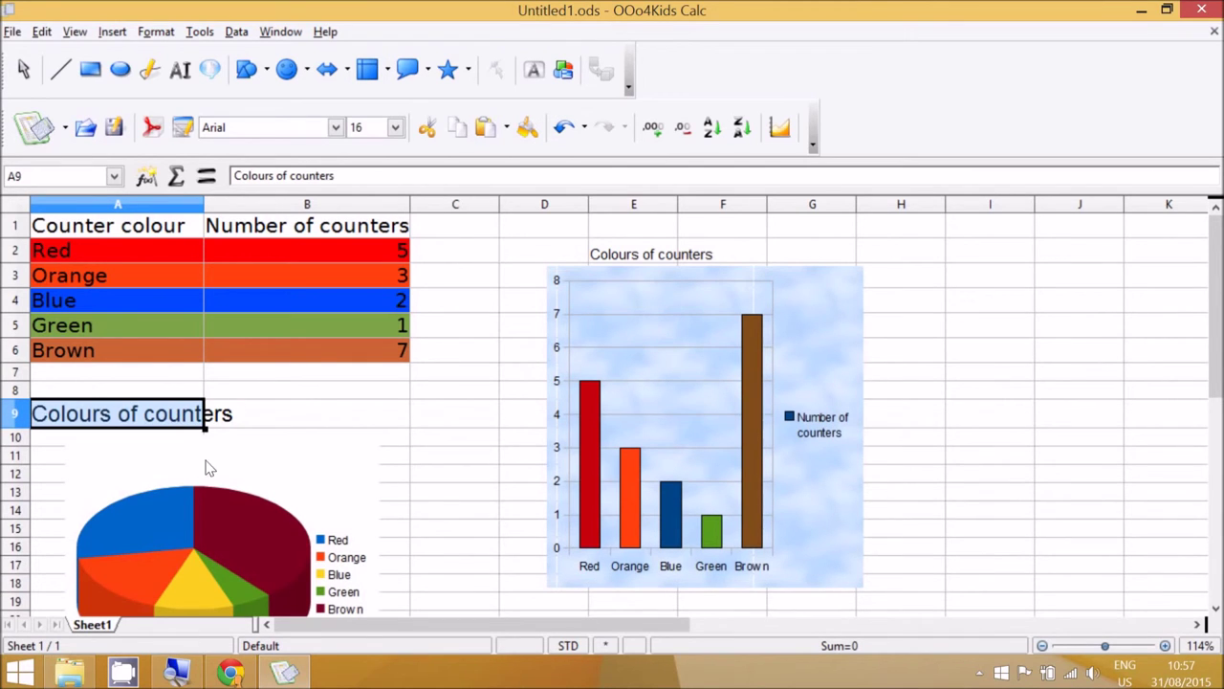
click(434, 481)
scroll(284, 494, down, 1)
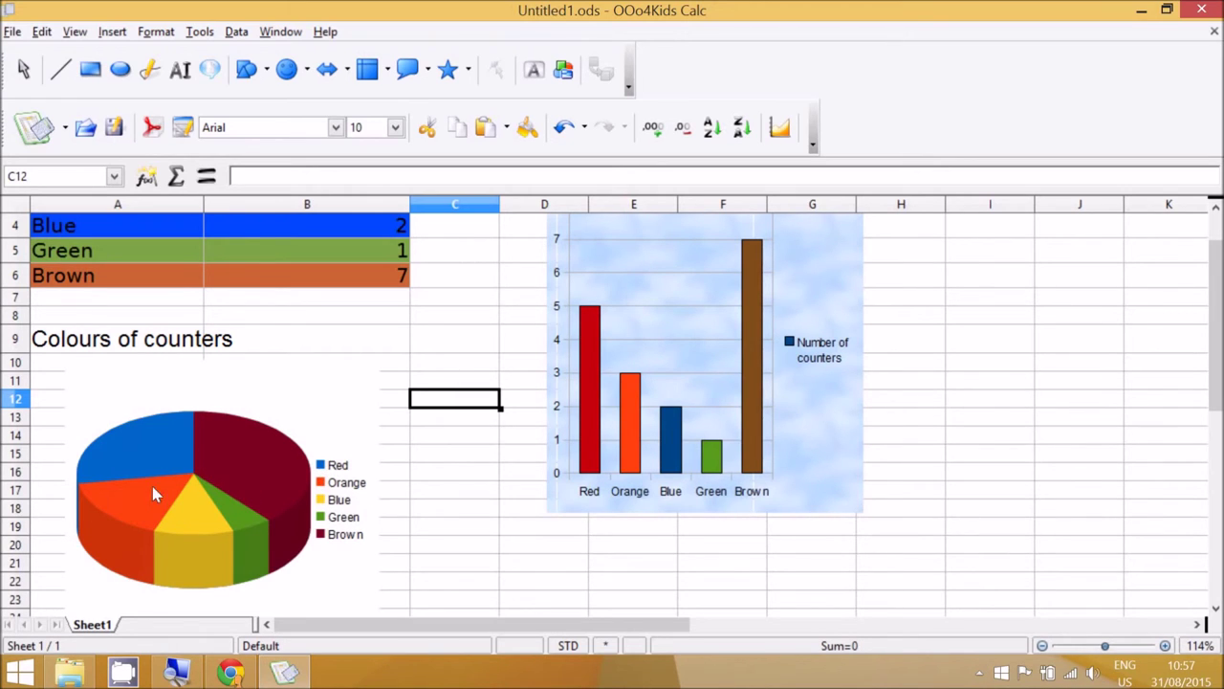
Recolour the pie's Red slice from blue to the red Chart 11 fill.
scroll(467, 528, down, 1)
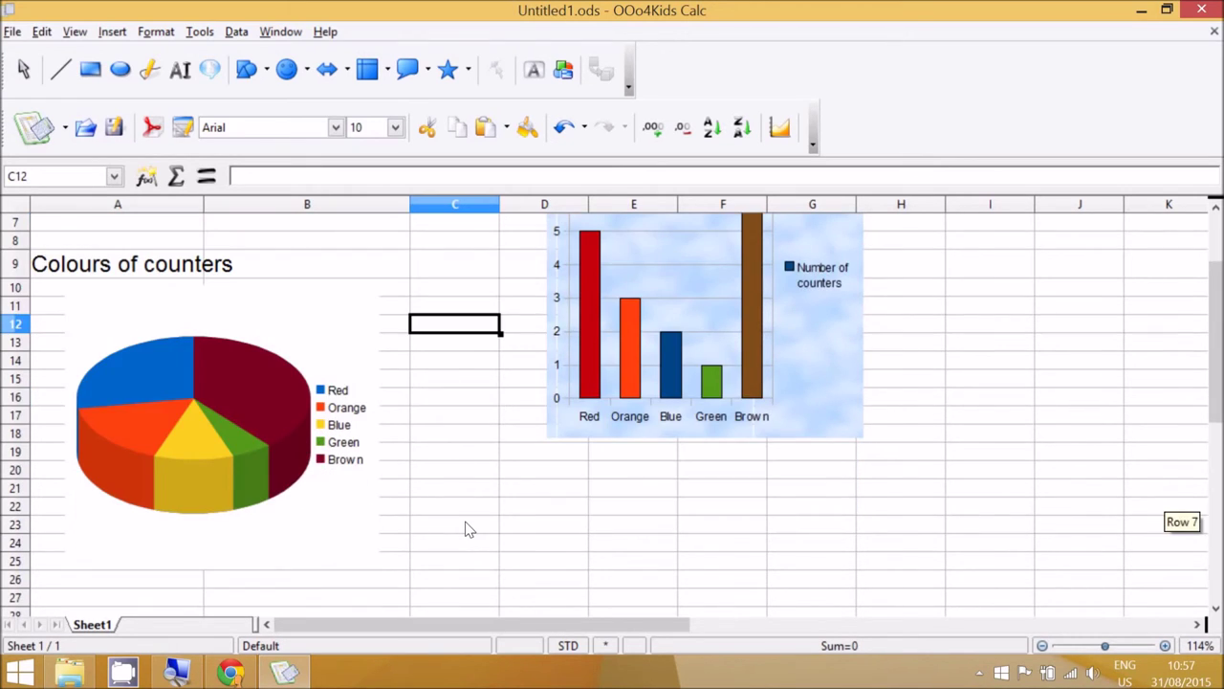
click(151, 371)
scroll(159, 373, down, 1)
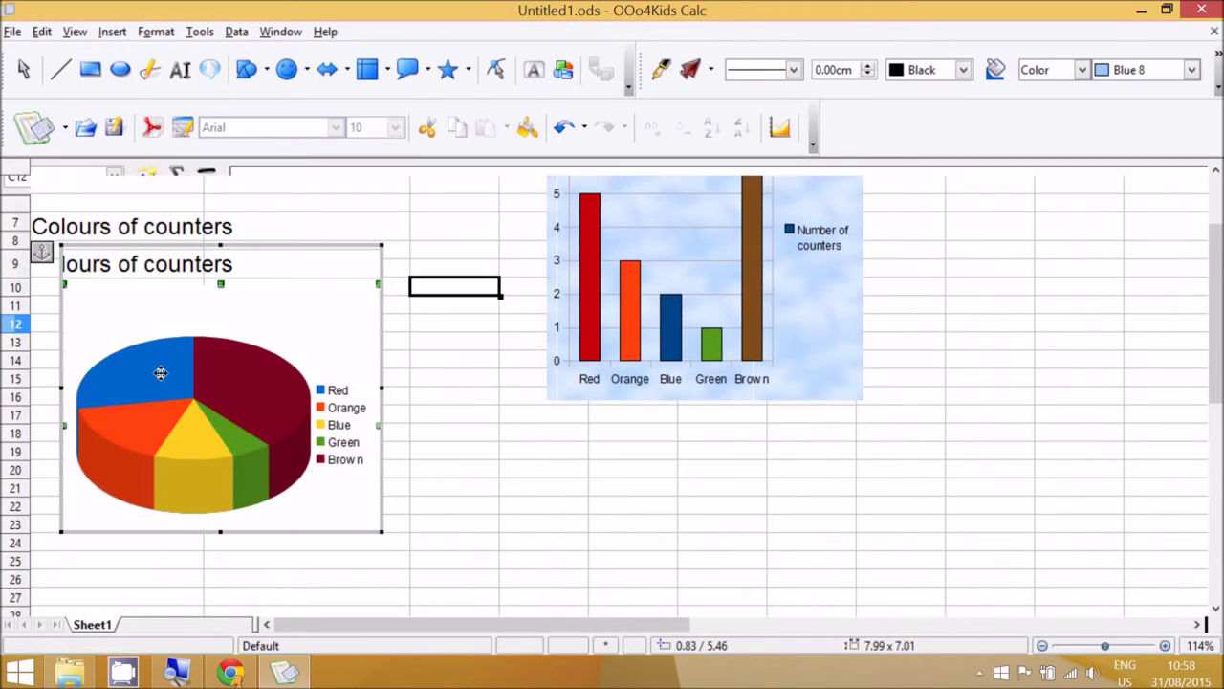
double_click(159, 373)
click(163, 347)
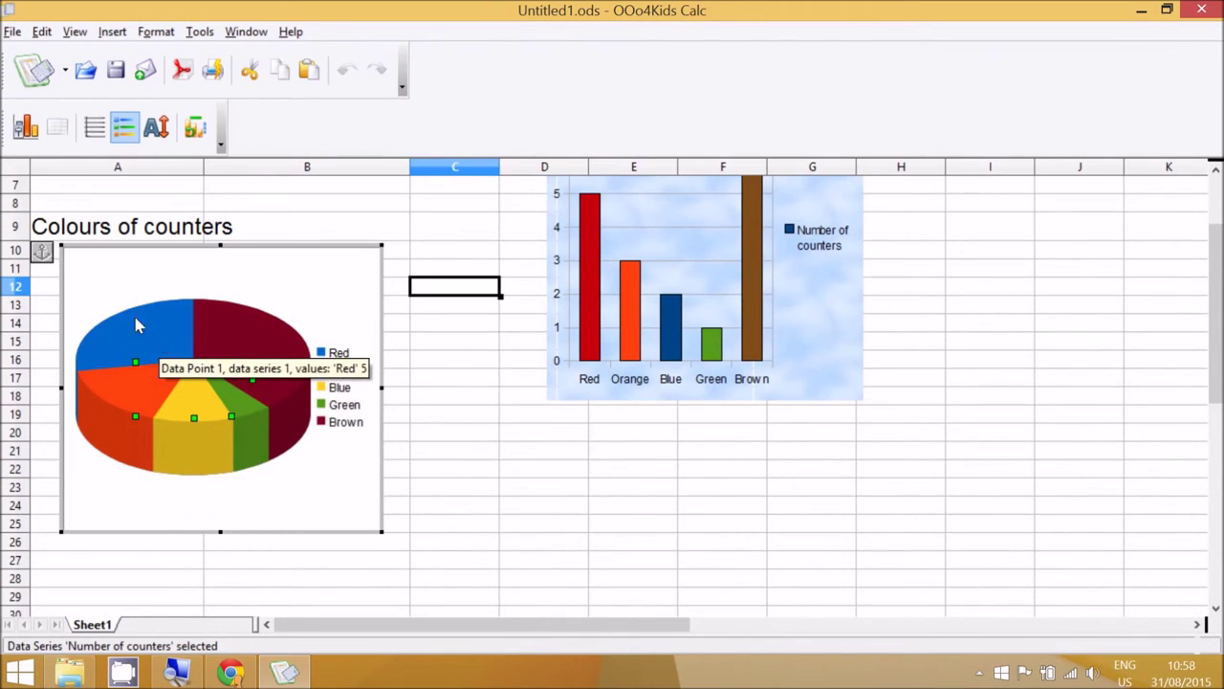
click(151, 322)
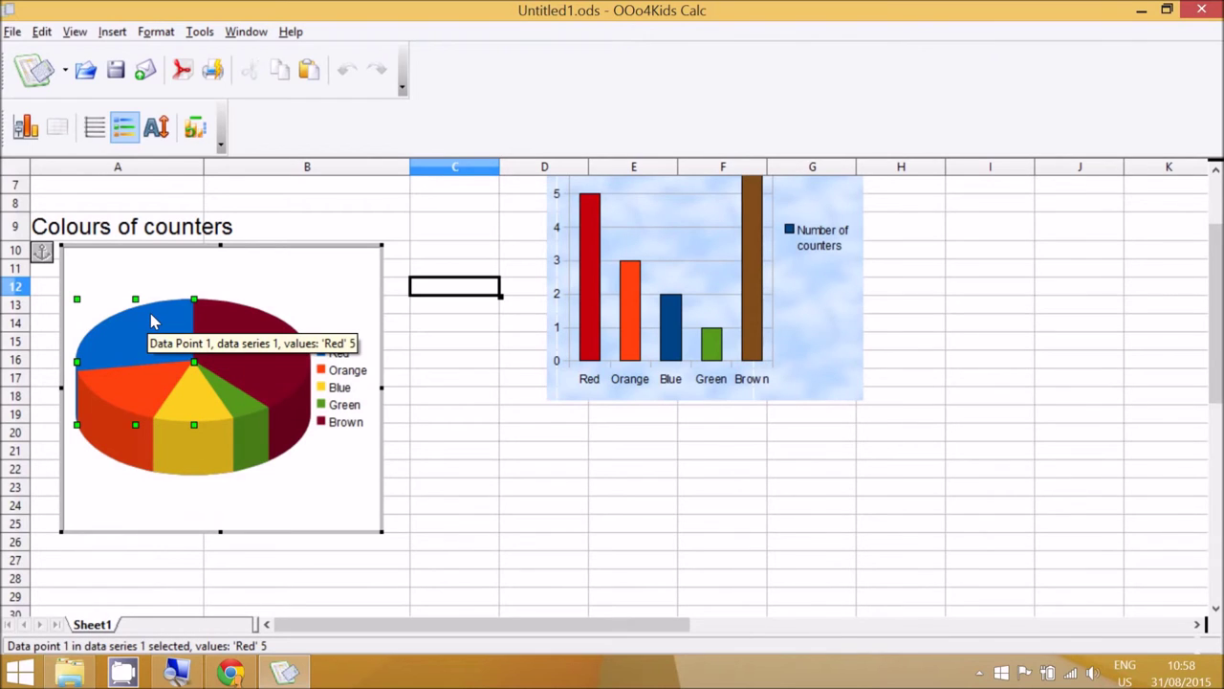
right_click(151, 321)
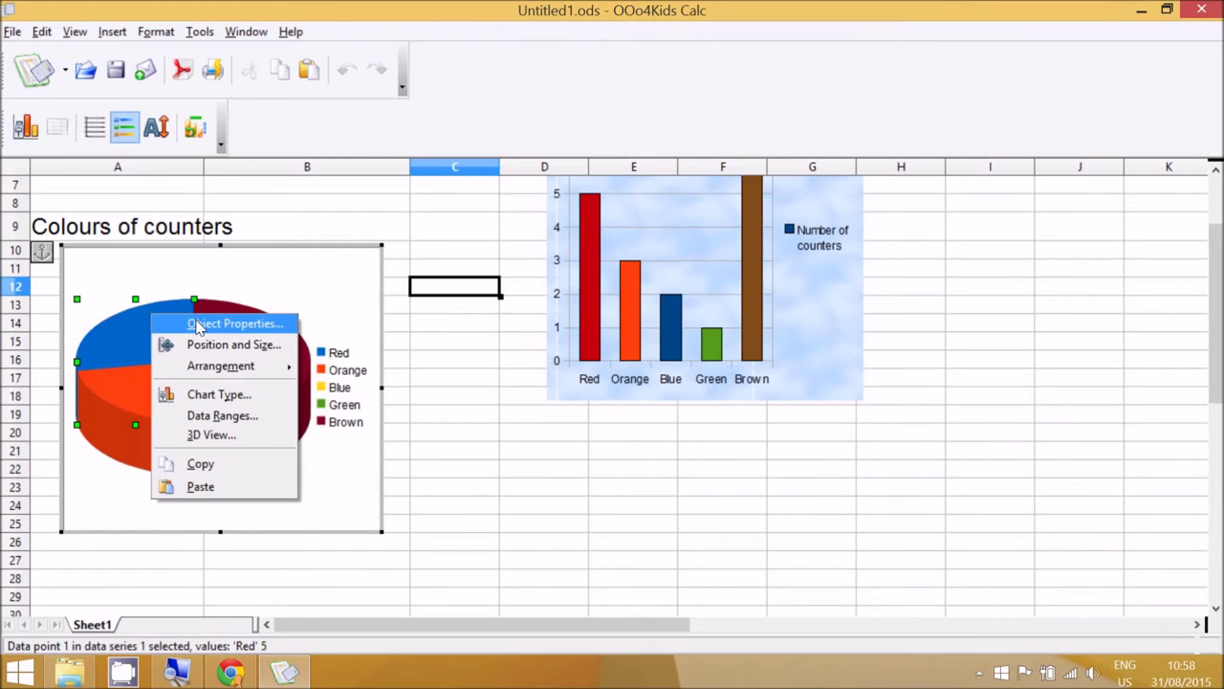
click(249, 325)
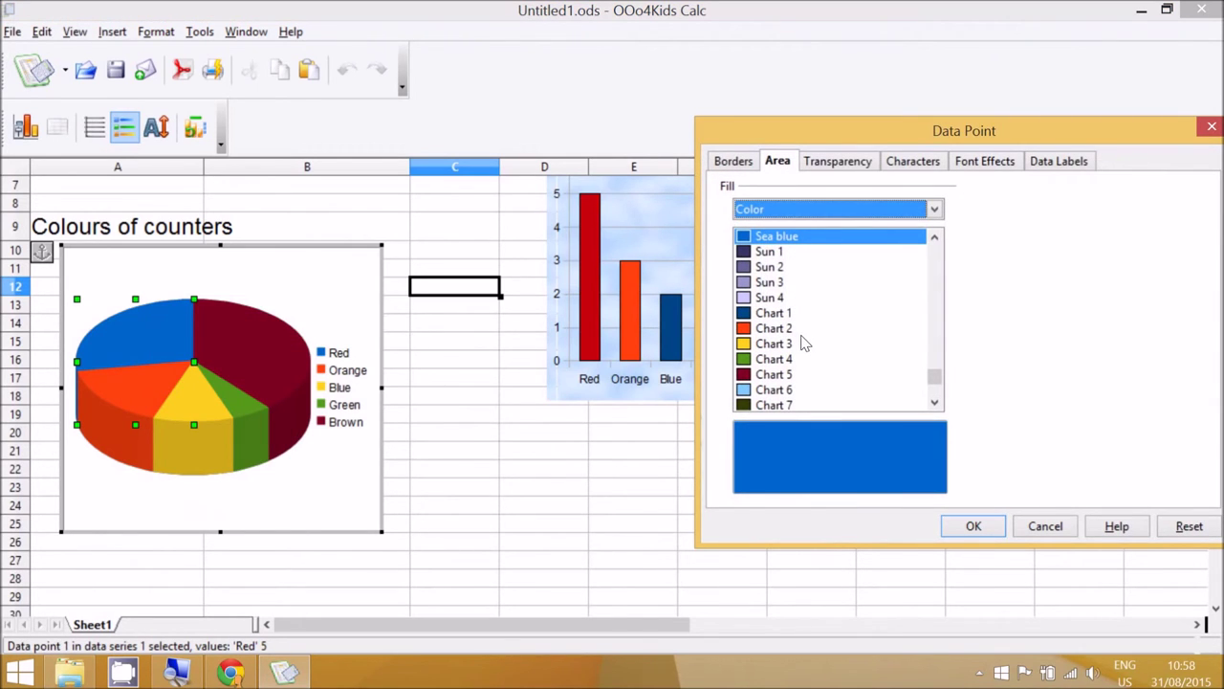
scroll(804, 344, down, 2)
click(791, 376)
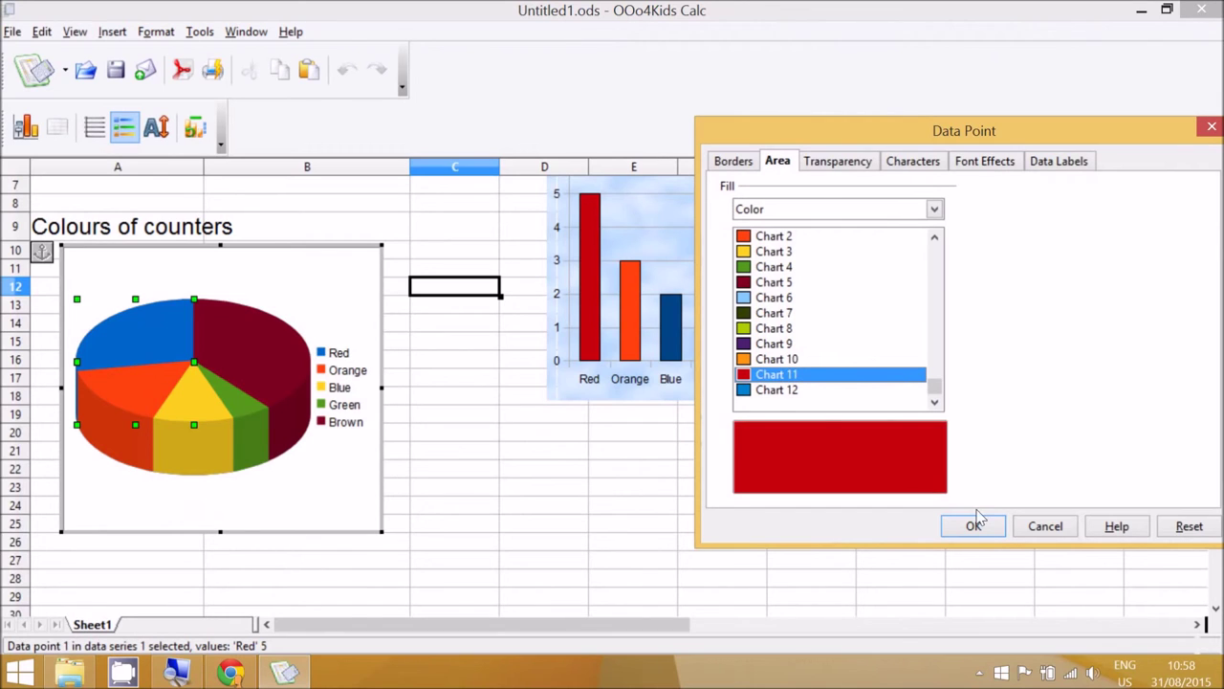
click(973, 525)
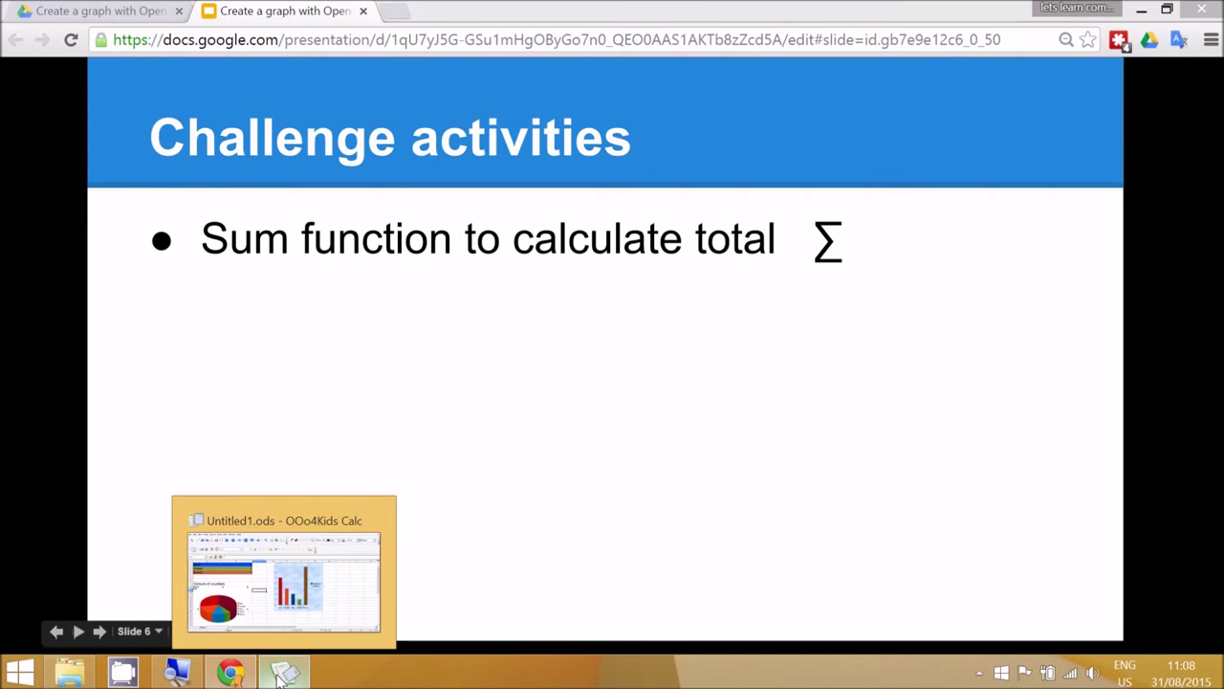
Return to the OOo4Kids Calc spreadsheet after the Challenge activities slide.
click(269, 560)
Sum B2:B6 into B7 (giving 18) and label A7 'Total'.
scroll(287, 392, up, 1)
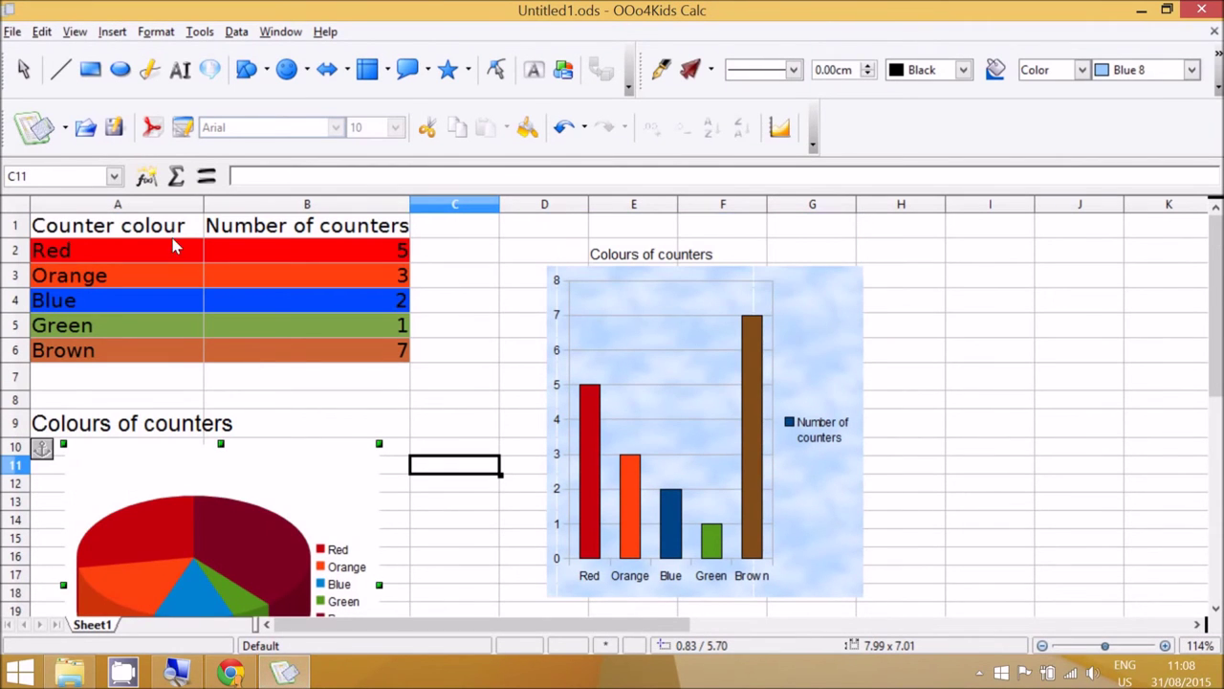
drag(246, 256, 247, 359)
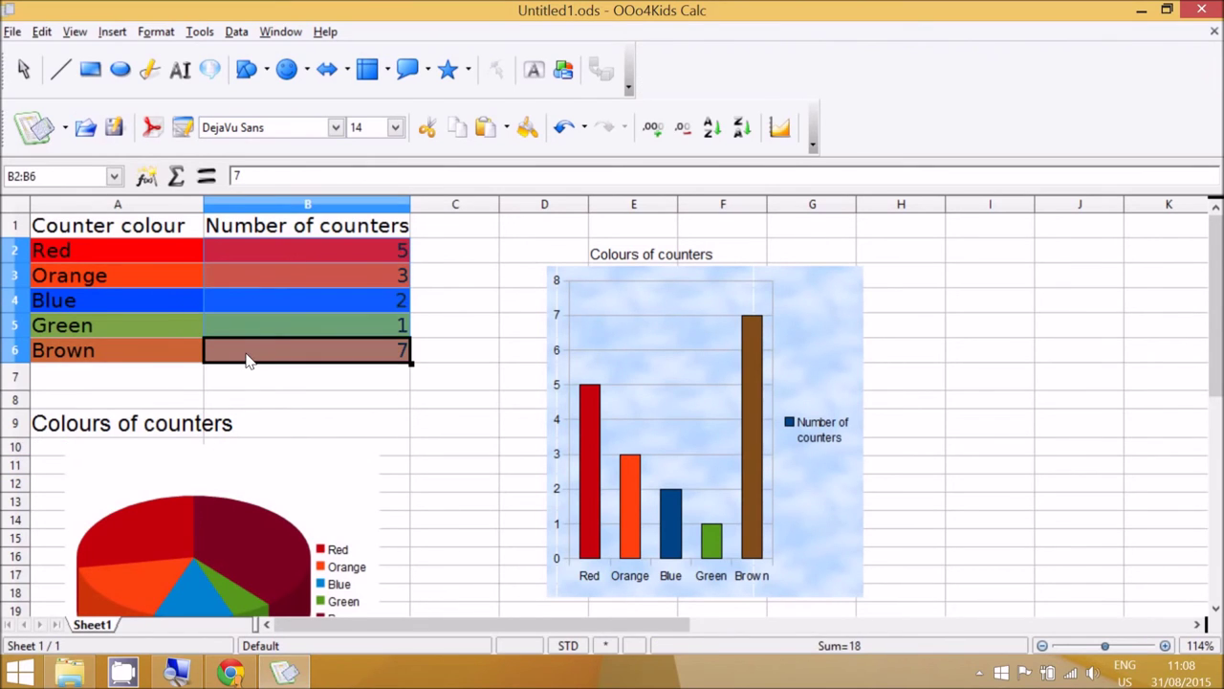
click(178, 178)
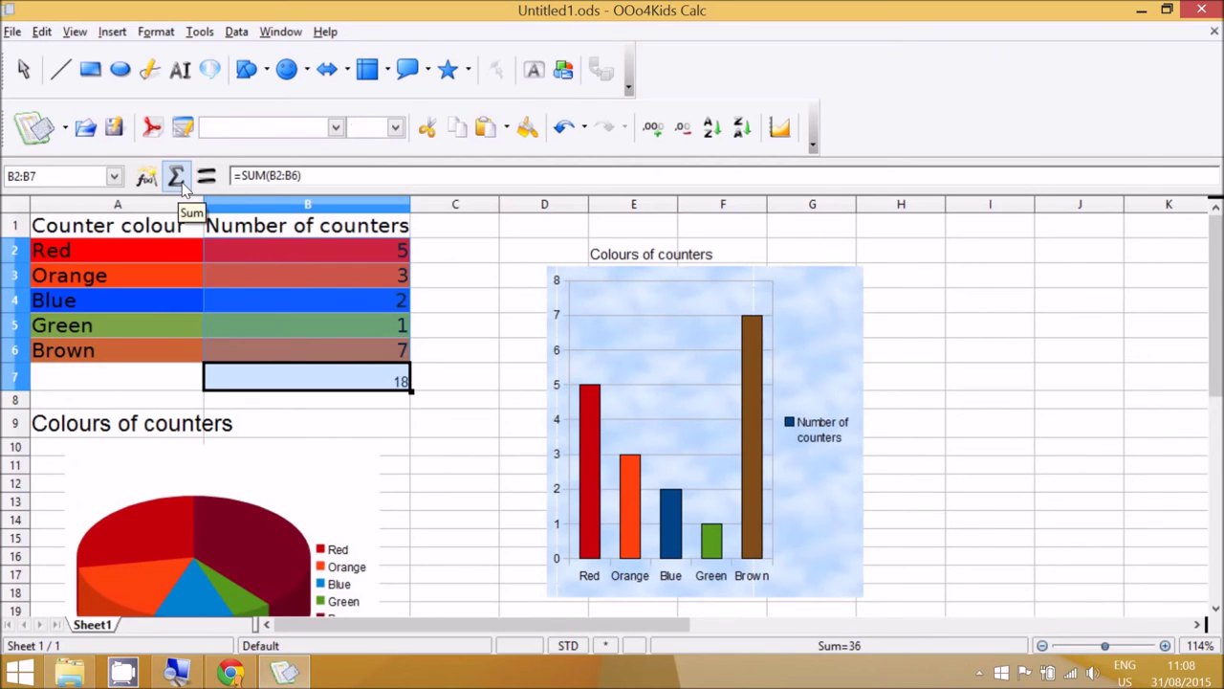
click(167, 382)
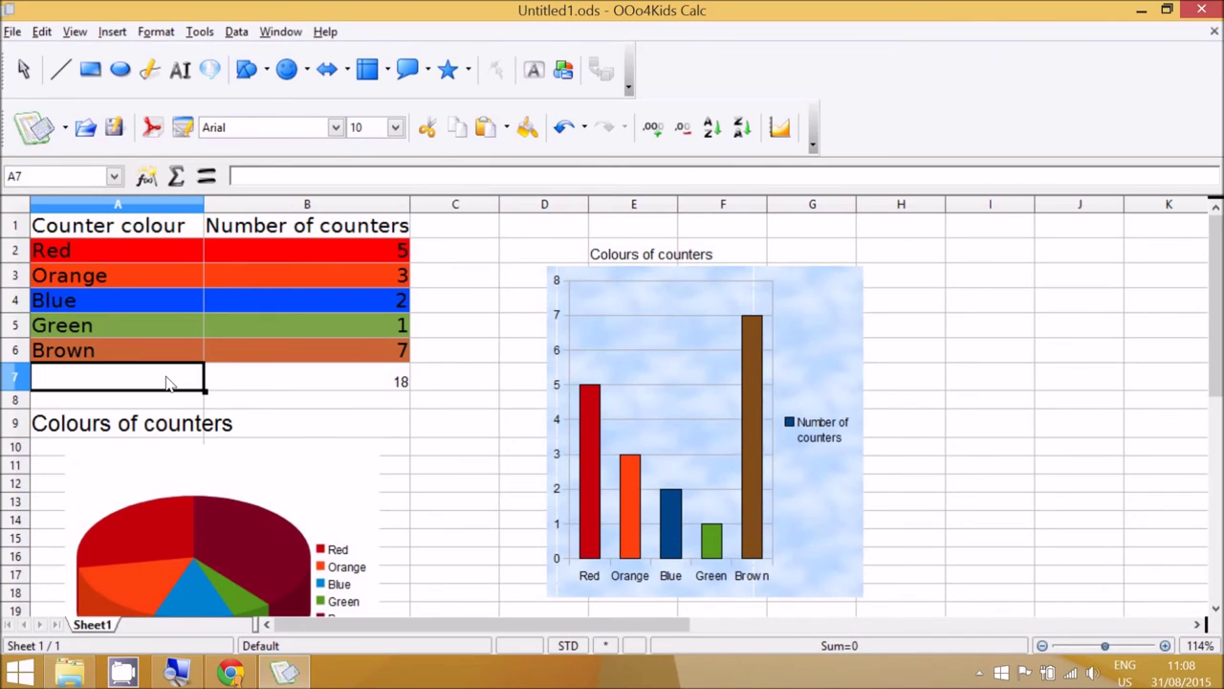
text(Total)
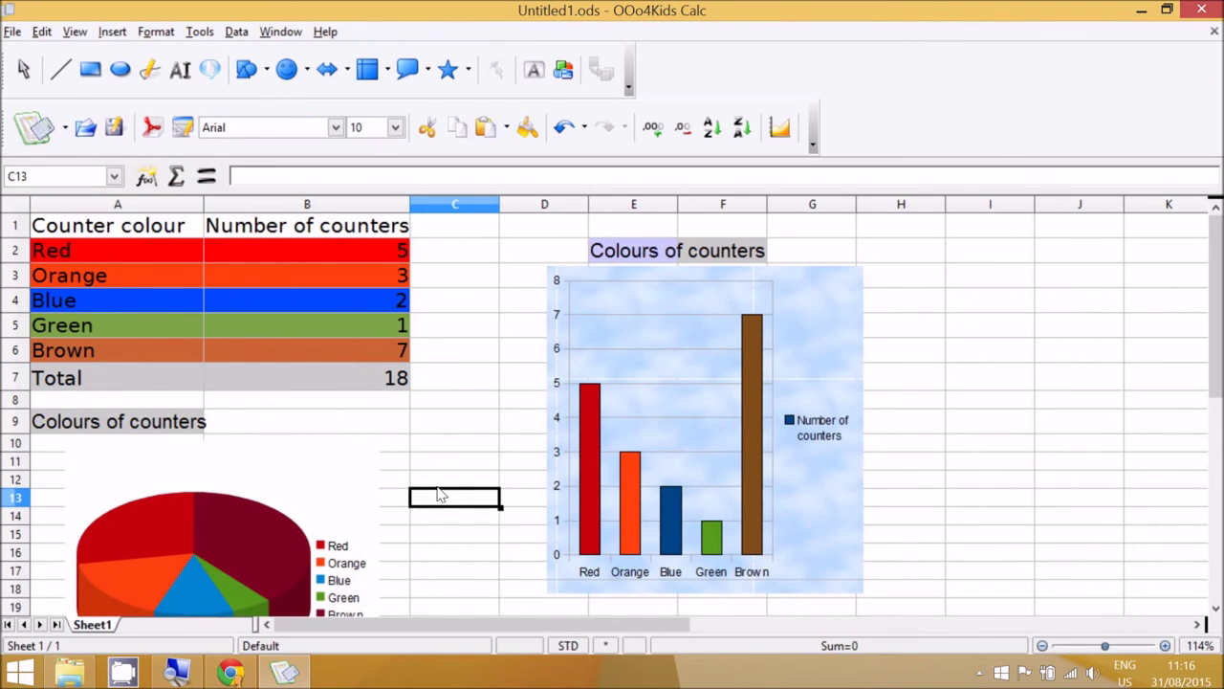
In Save As, set the type to Microsoft Excel 97/2000/XP (.xls) and select the file name.
click(12, 32)
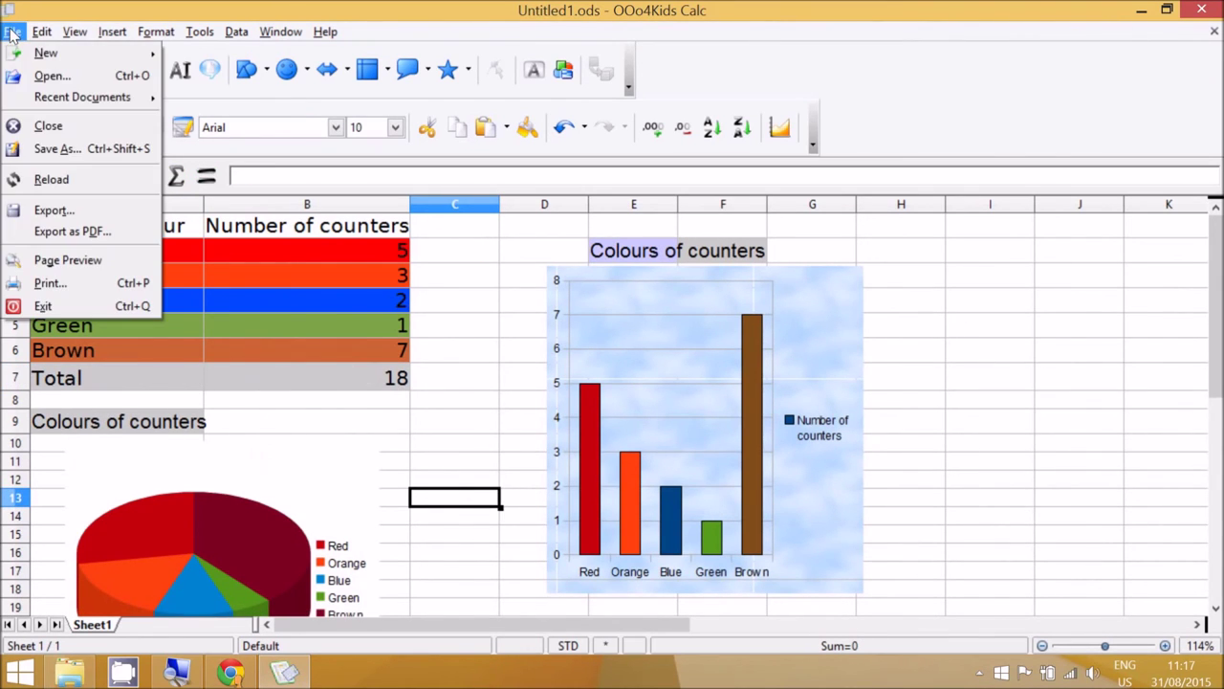
click(66, 160)
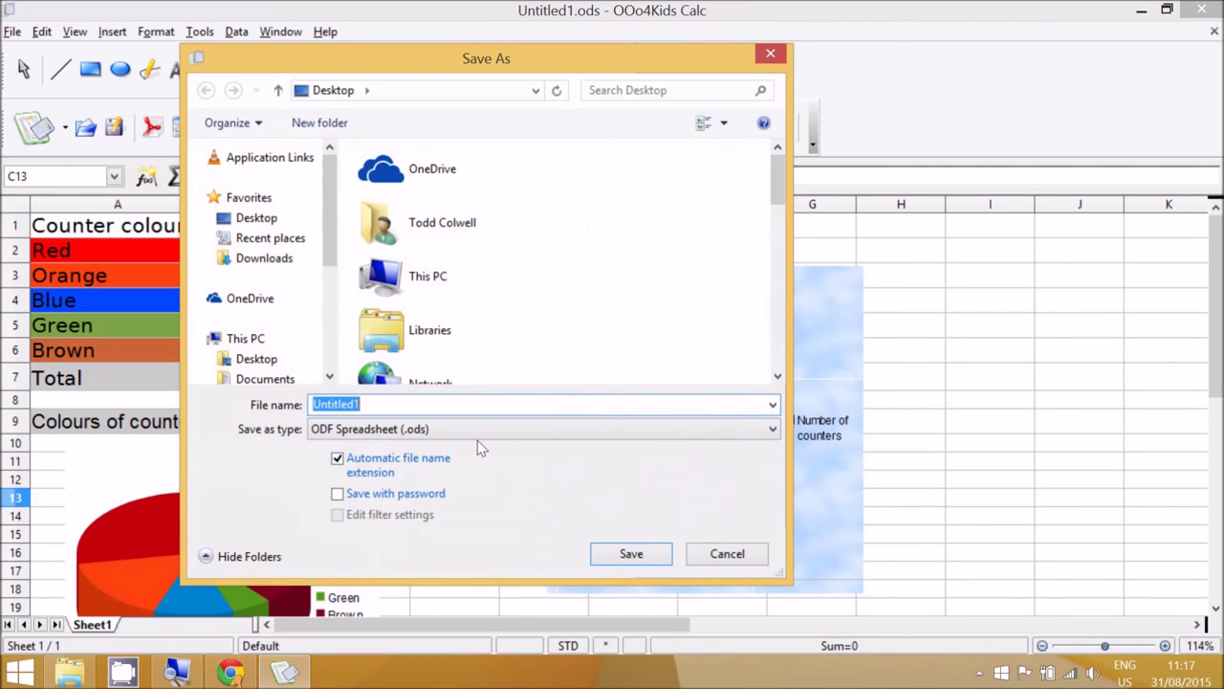
click(650, 436)
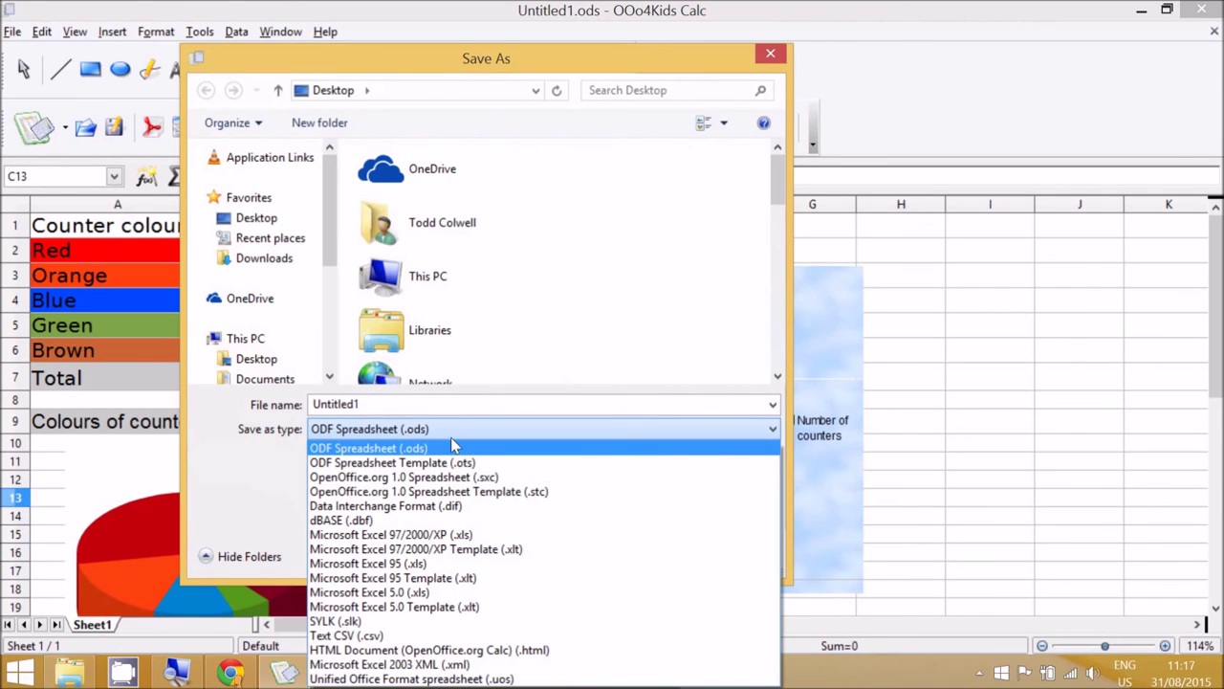
click(457, 534)
click(393, 399)
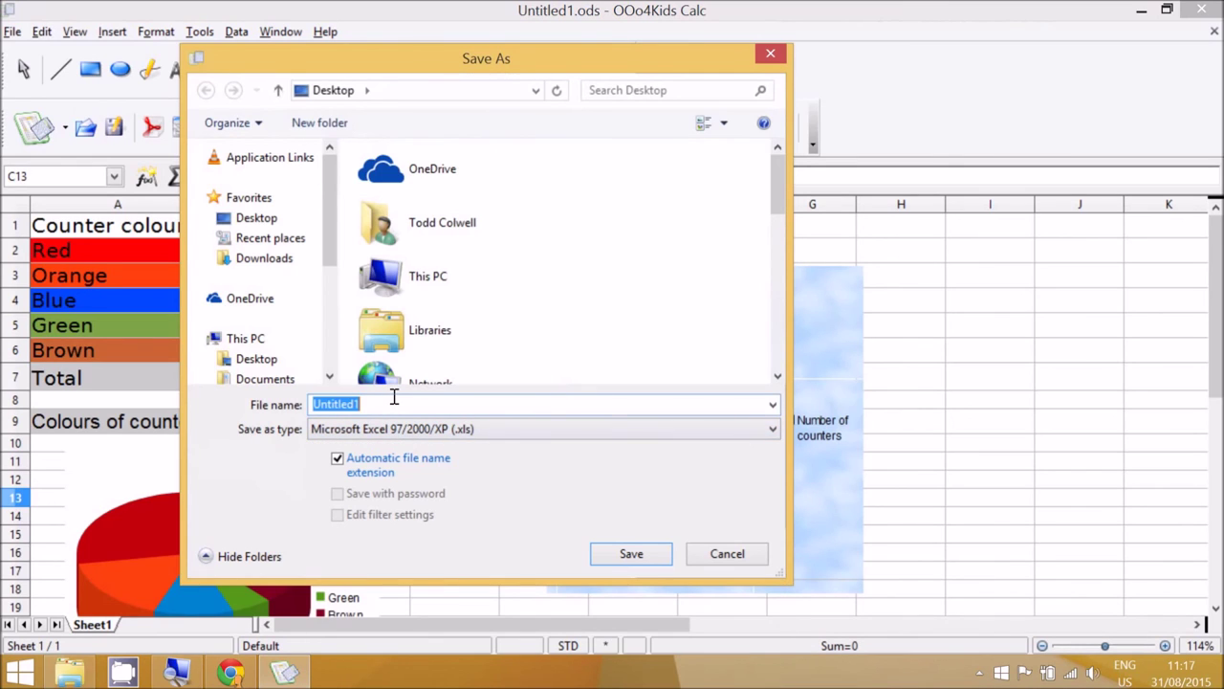